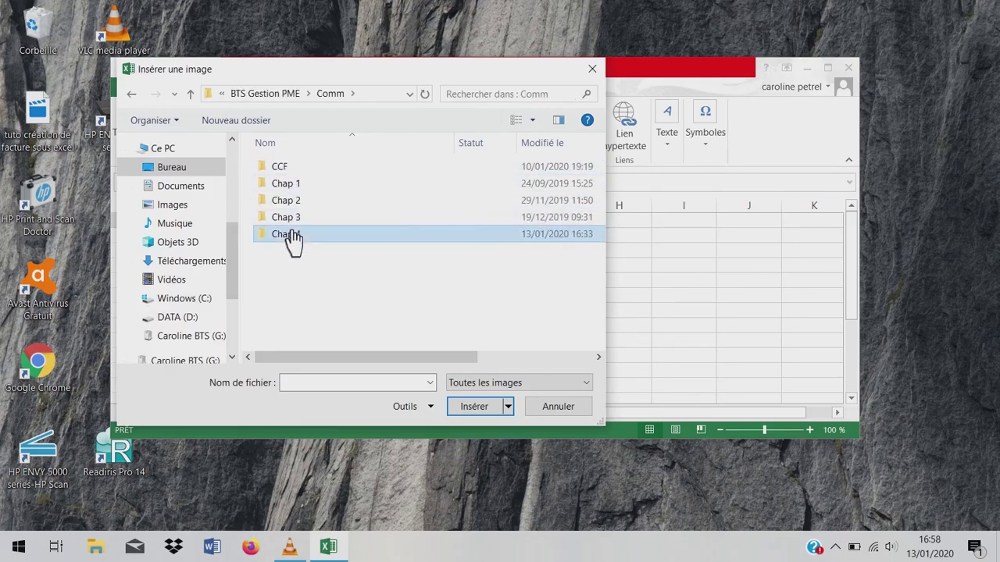
# Insert the Creuztout logo picture from the Chap 4 folder and shrink it to about 3.18 cm by 3.96 cm.
pyautogui.doubleClick(286, 234)
pyautogui.doubleClick(358, 181)
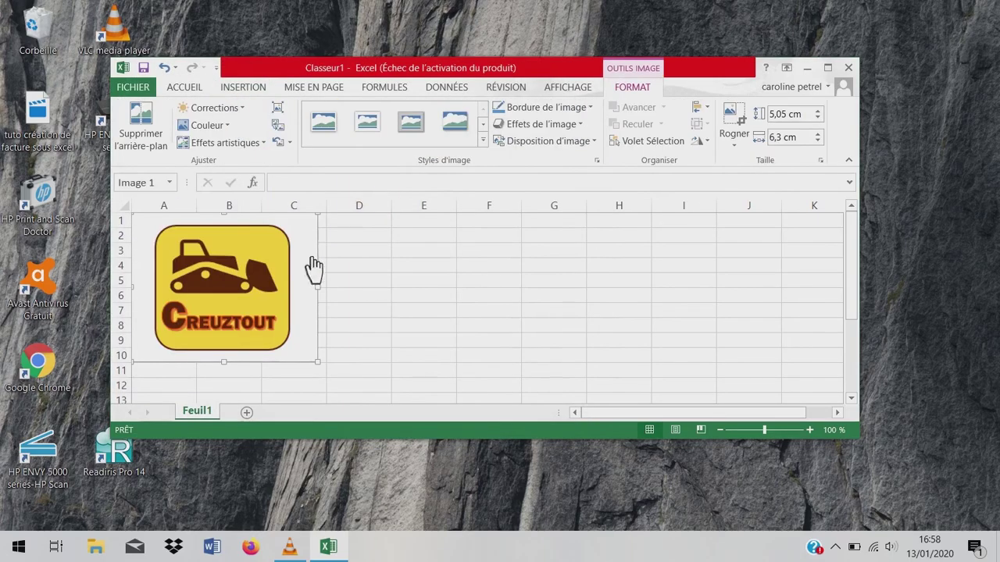
pyautogui.moveTo(318, 362); pyautogui.dragTo(236, 309)
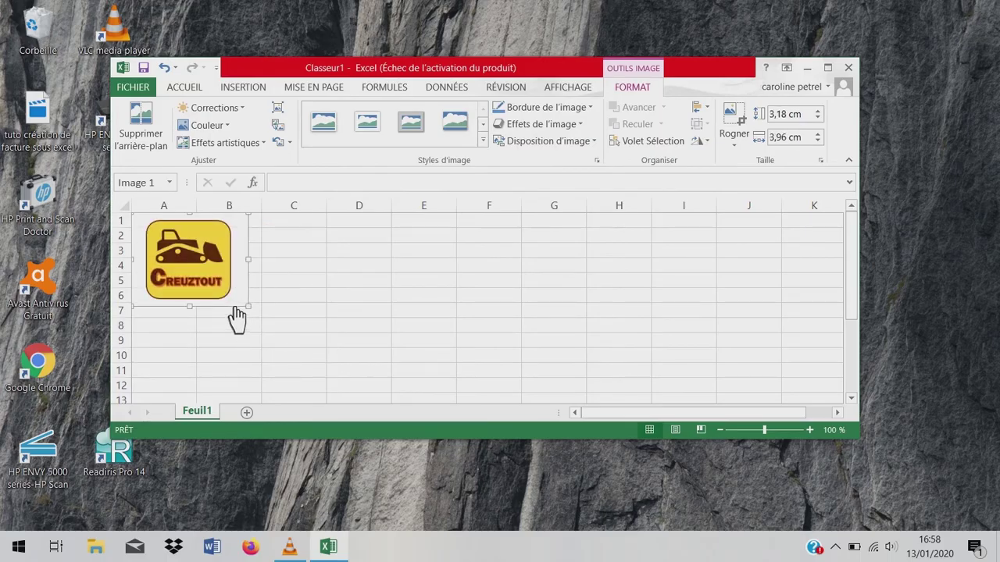
pyautogui.click(287, 239)
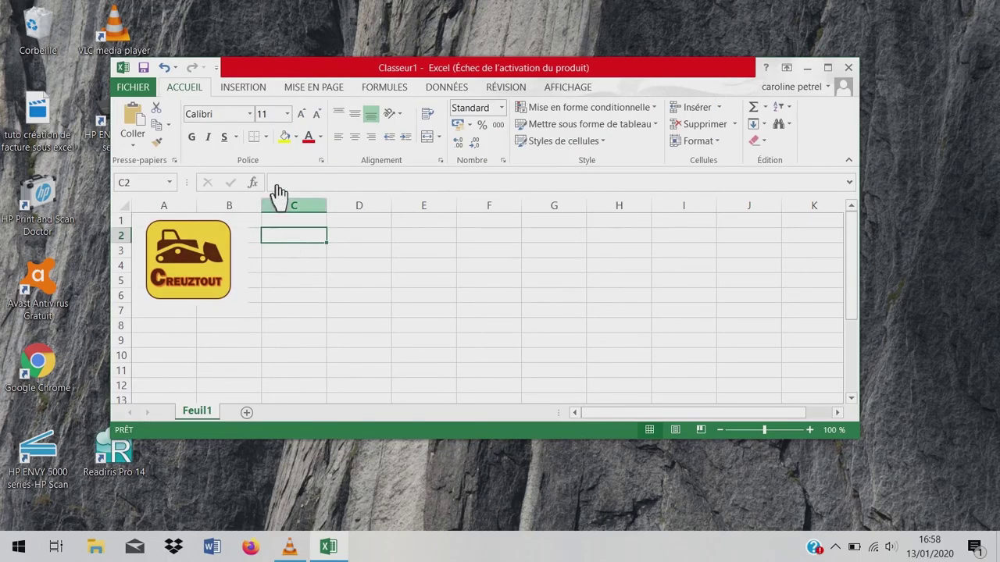
# Draw a rectangle about 2.75 cm high and 4.36 cm wide over cells C2 to D7 beside the logo.
pyautogui.click(240, 89)
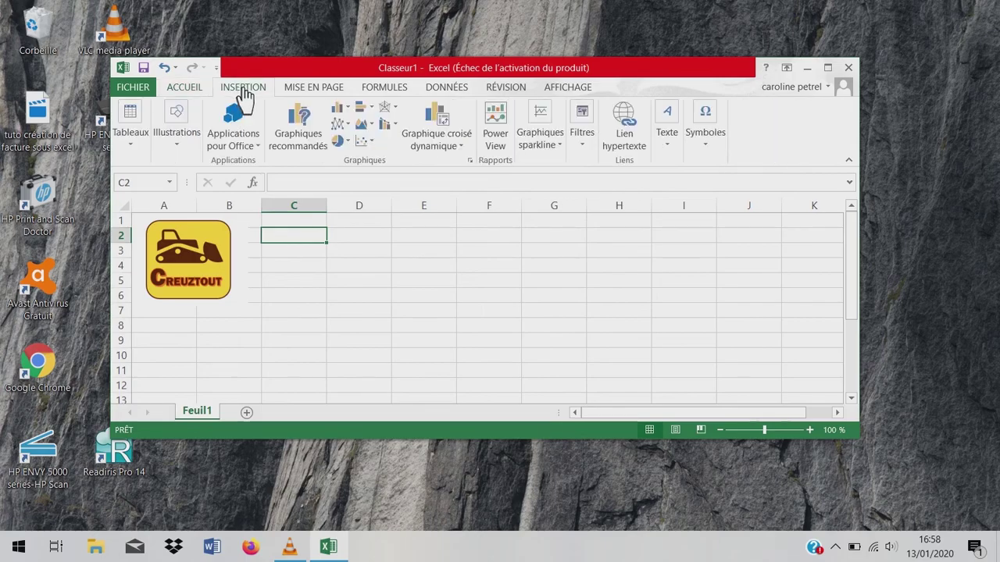
pyautogui.click(179, 126)
pyautogui.click(251, 192)
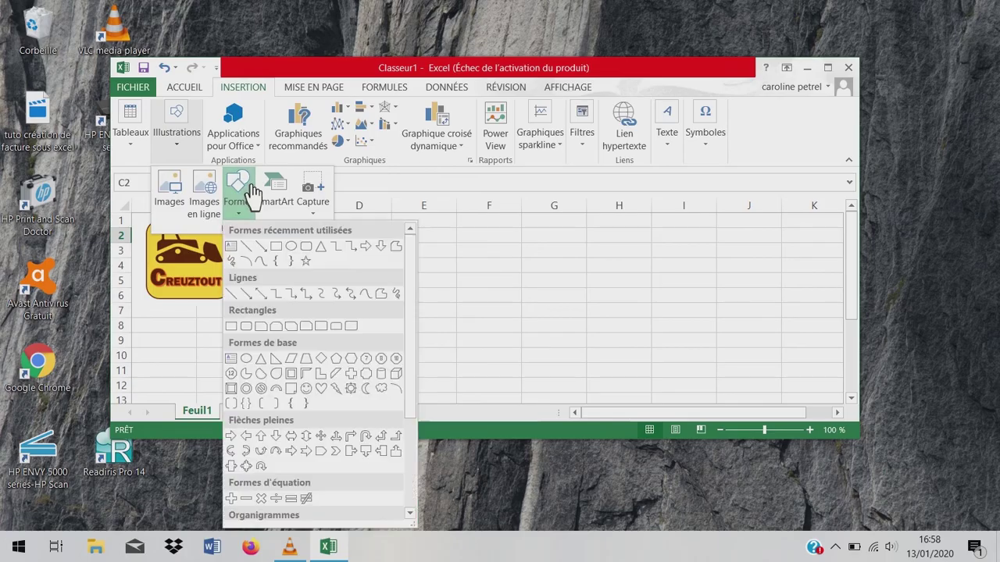
pyautogui.click(290, 246)
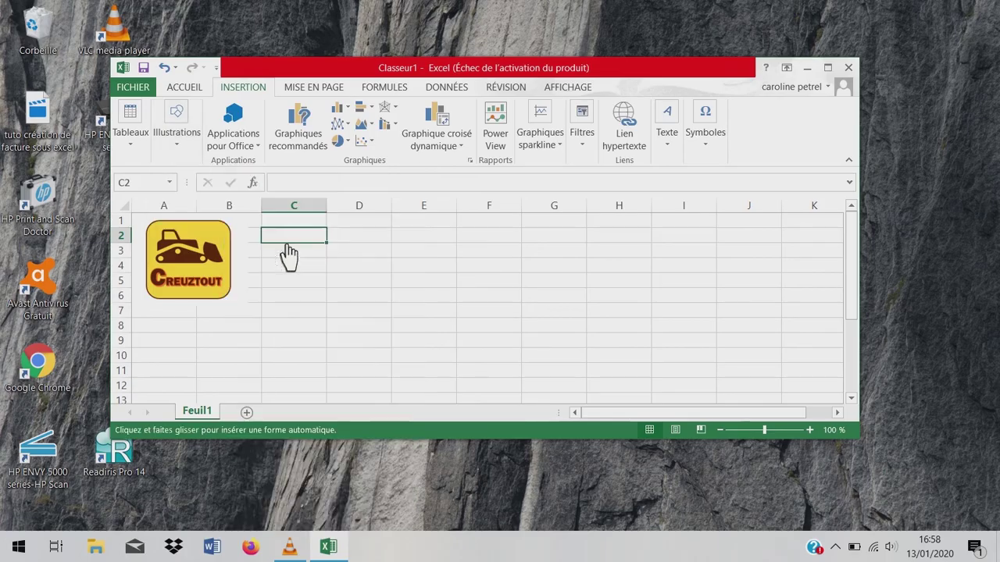
pyautogui.moveTo(326, 242); pyautogui.dragTo(262, 228)
pyautogui.moveTo(349, 266); pyautogui.dragTo(397, 320)
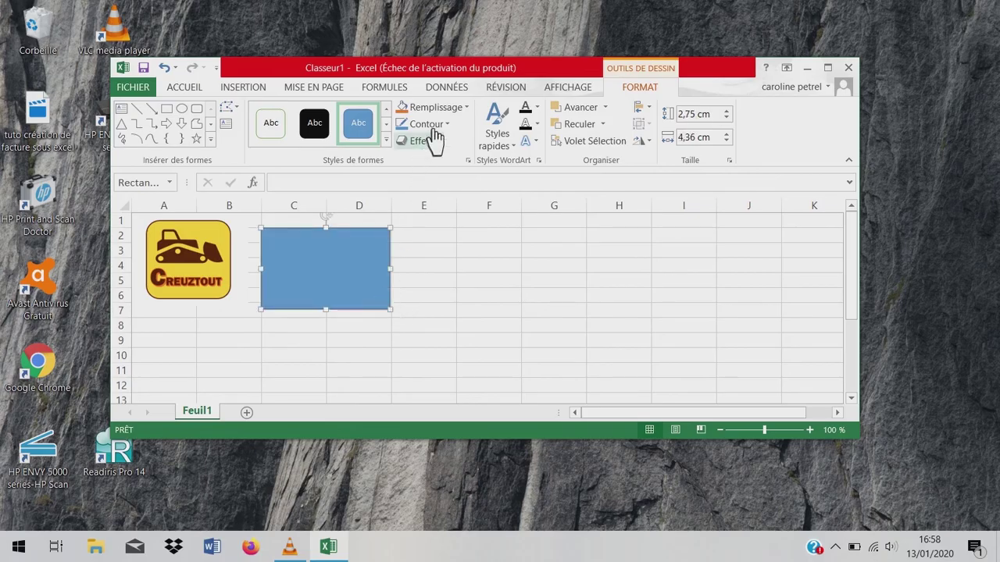
# Set the rectangle's fill, outline and text colour to Automatic.
pyautogui.click(467, 114)
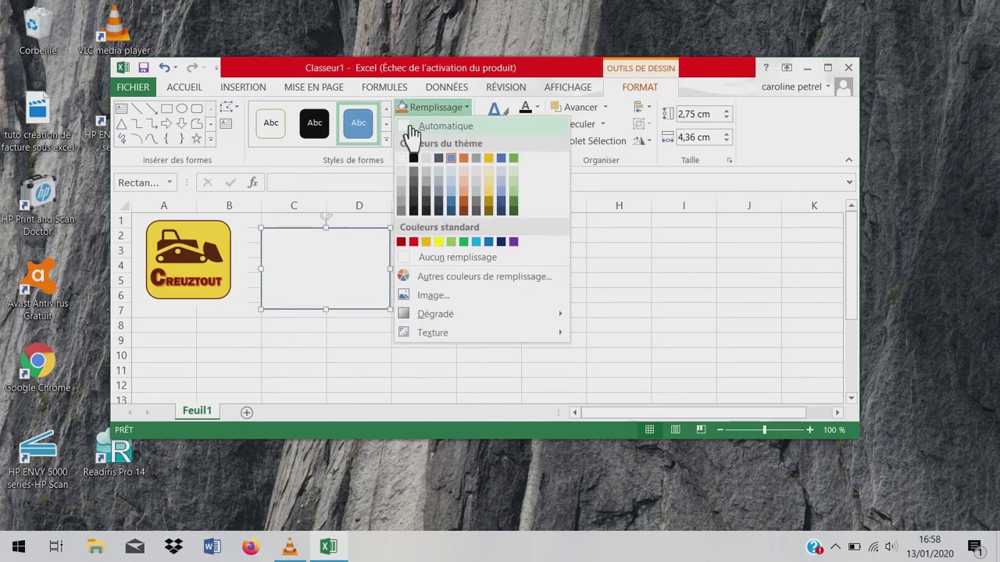
pyautogui.click(410, 132)
pyautogui.click(442, 125)
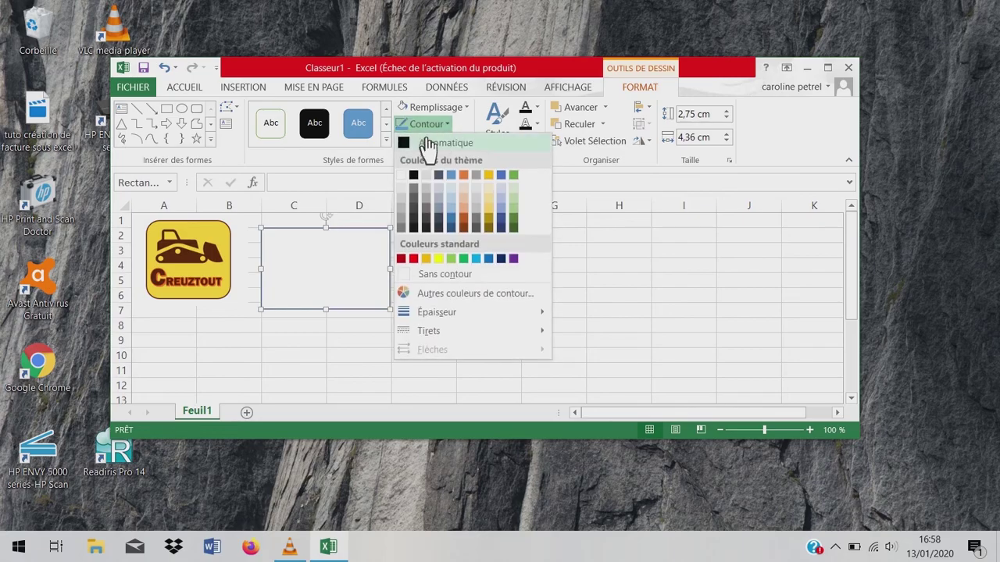
pyautogui.click(408, 145)
pyautogui.click(531, 107)
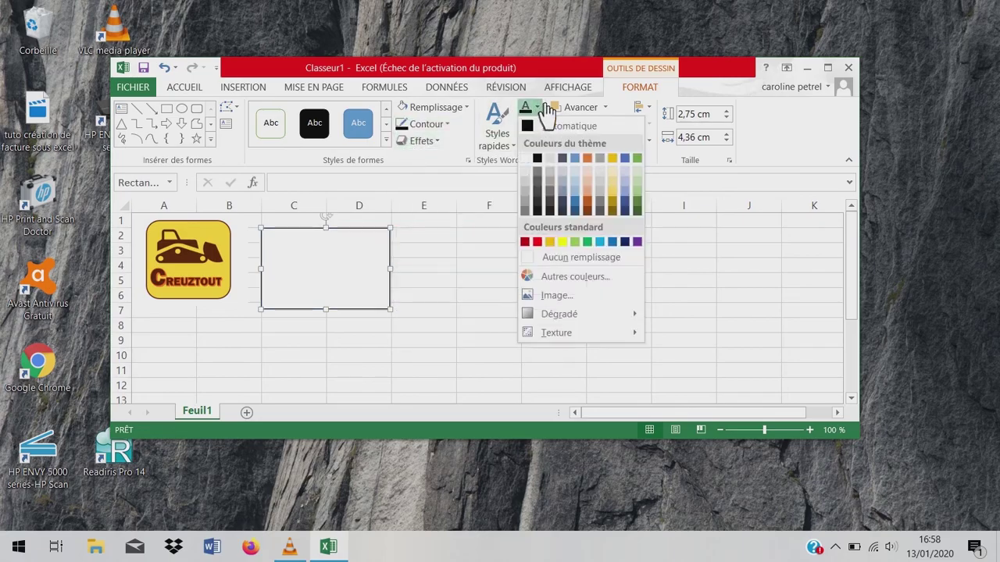
pyautogui.click(534, 127)
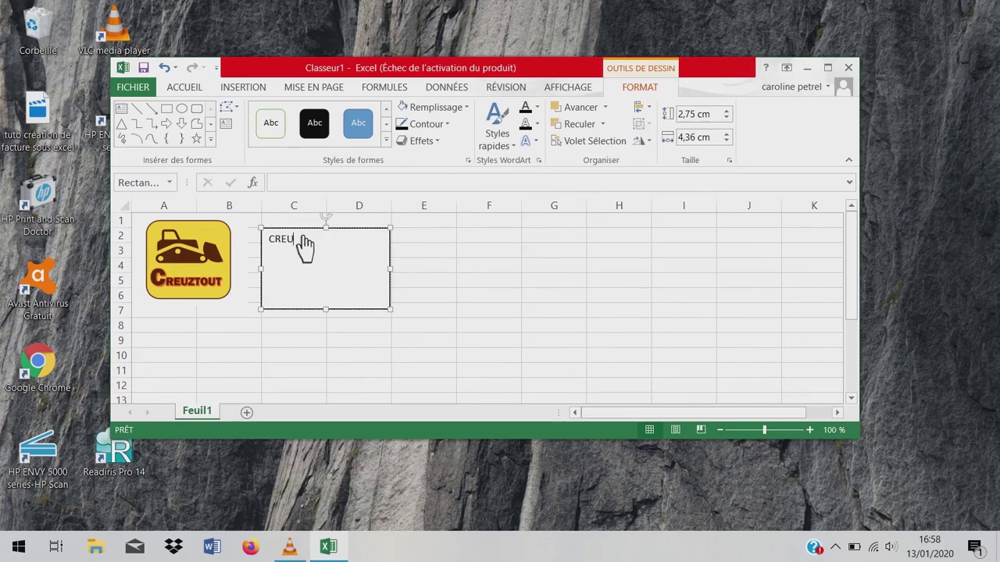
# Fill the rectangle with the company name CREUZTOUT, its postal address and its phone number after "Tél :", on separate lines.
pyautogui.press('Return')
pyautogui.write('03 rue des anciens chais')
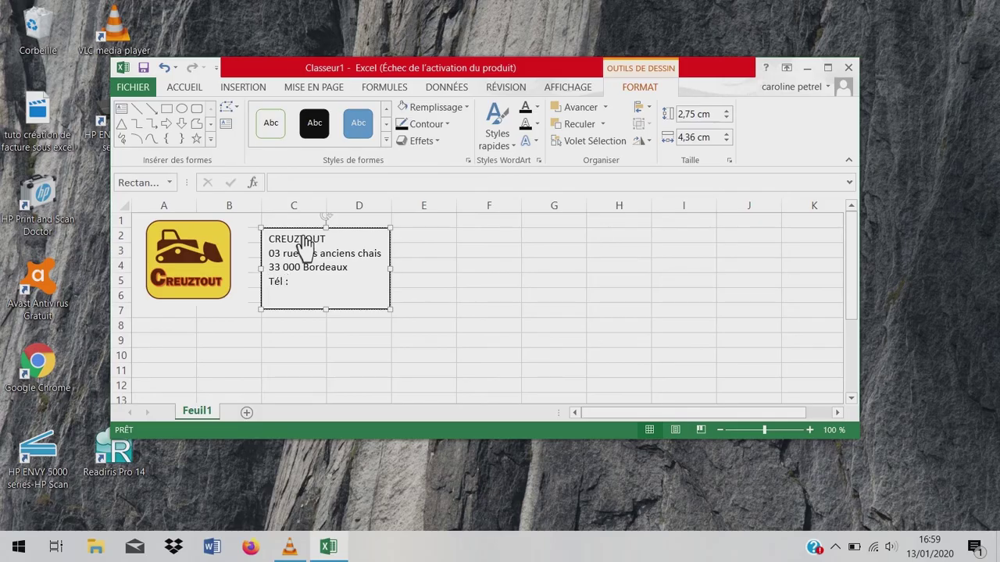
pyautogui.write('00 00 00 00')
pyautogui.click(557, 339)
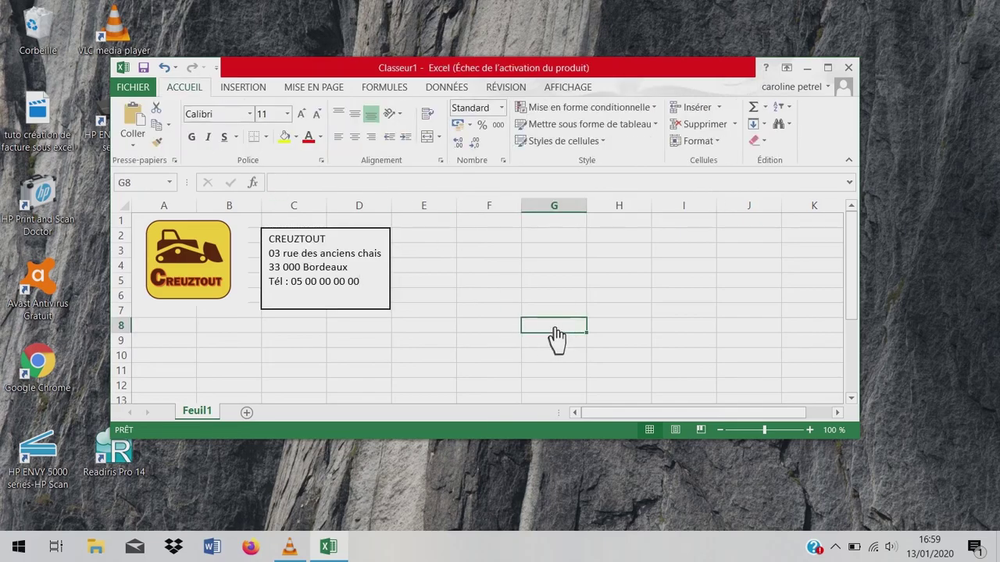
# Draw a second rectangle about 1.8 cm high and 5.53 cm wide over cells H9 to J12.
pyautogui.click(241, 88)
pyautogui.click(180, 129)
pyautogui.click(238, 187)
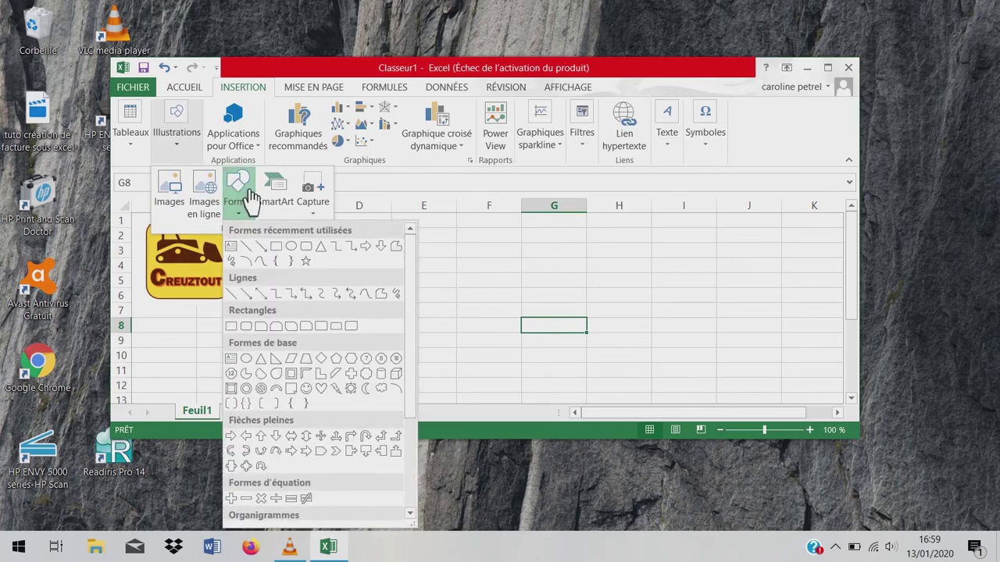
pyautogui.click(284, 247)
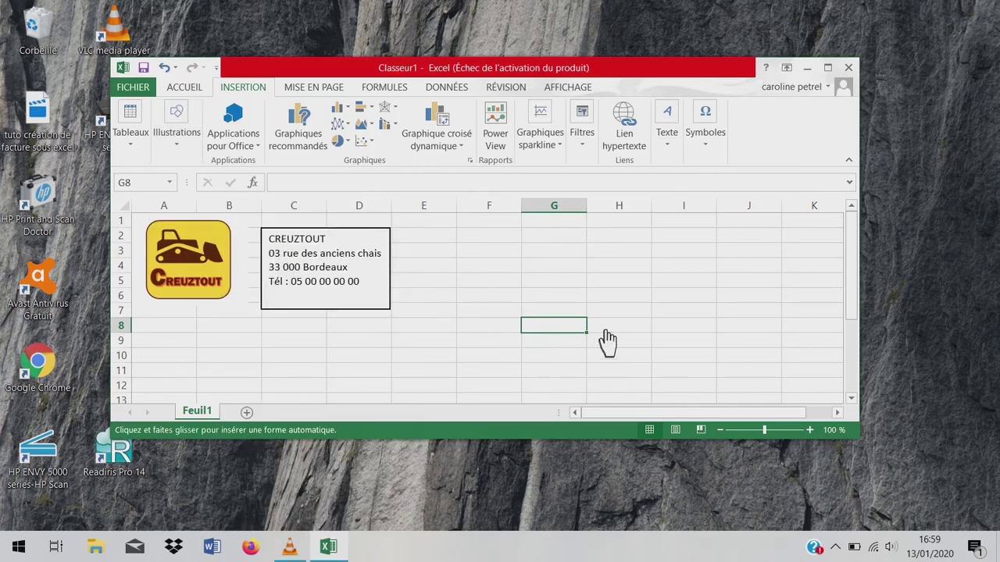
pyautogui.moveTo(586, 333); pyautogui.dragTo(756, 399)
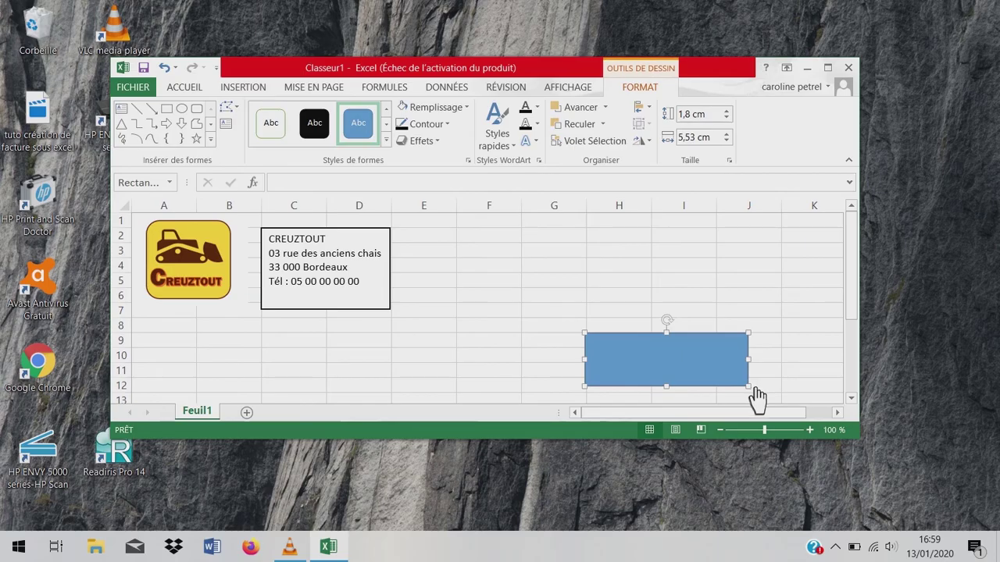
# Set the second rectangle's fill, outline and text colour to Automatic, and write "Coordonnées" inside it.
pyautogui.click(461, 108)
pyautogui.click(422, 128)
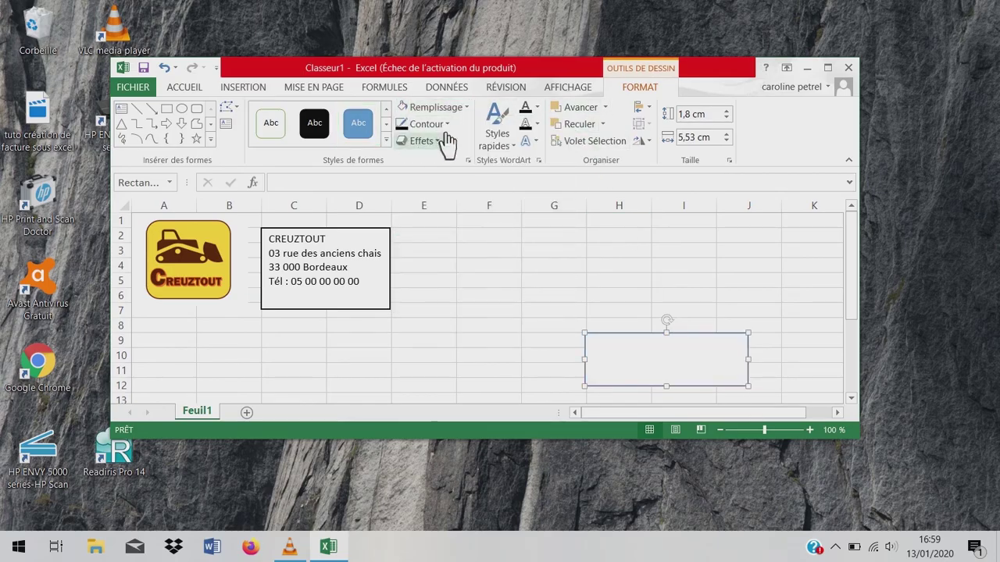
pyautogui.click(428, 124)
pyautogui.click(430, 144)
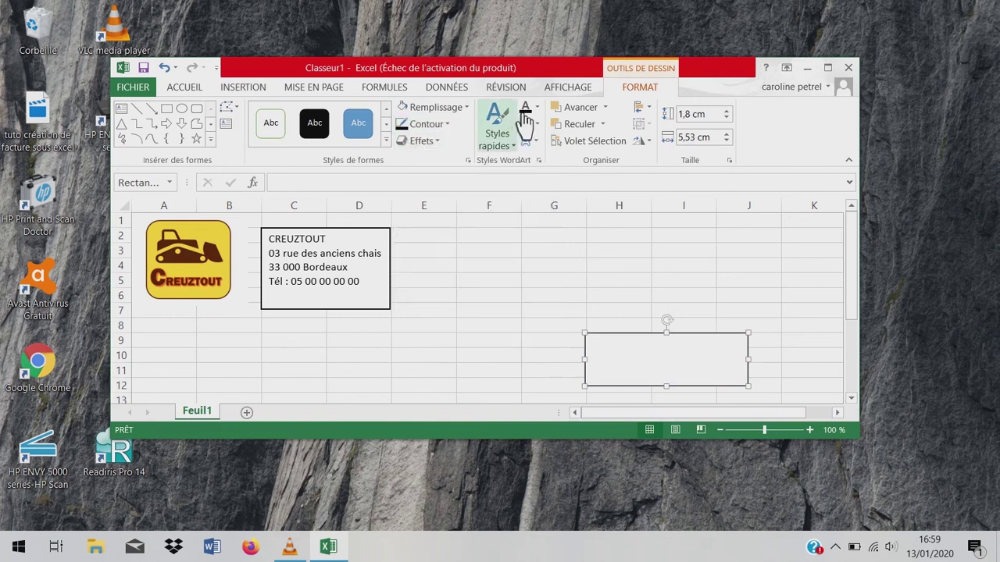
pyautogui.click(538, 108)
pyautogui.click(531, 126)
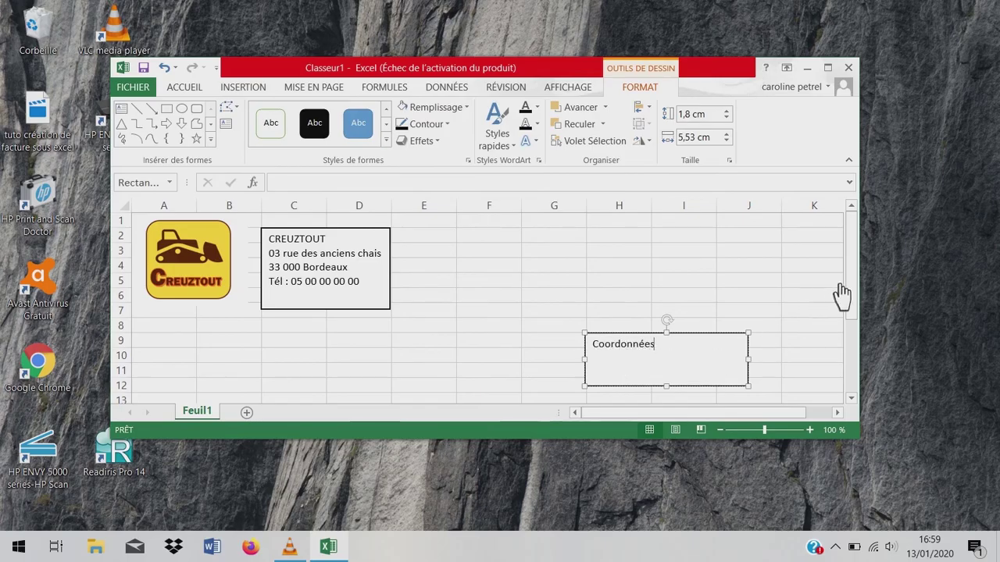
# Enter "A Bordeaux," in cell H13 below the Coordonnées box.
pyautogui.moveTo(860, 277); pyautogui.dragTo(848, 314)
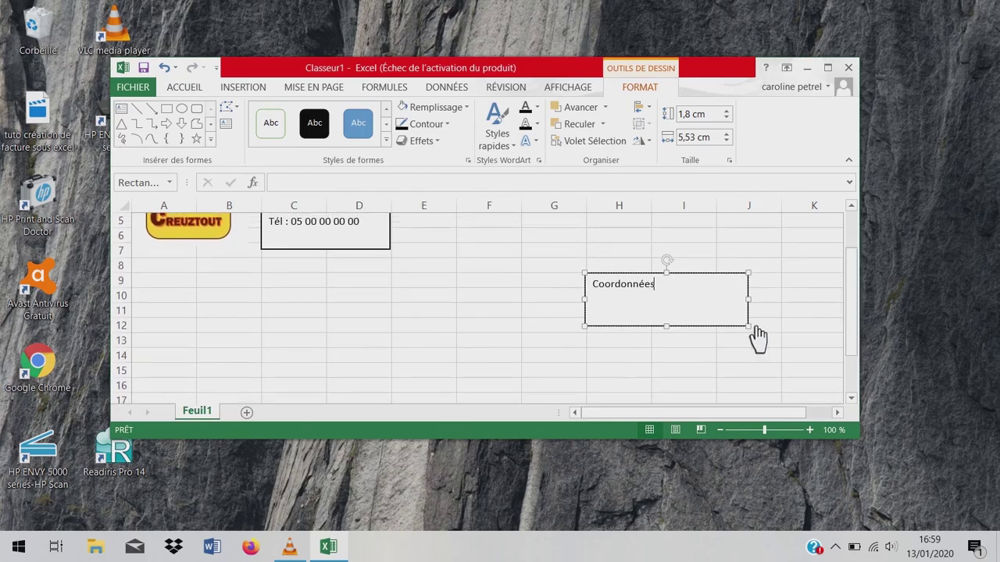
pyautogui.click(625, 344)
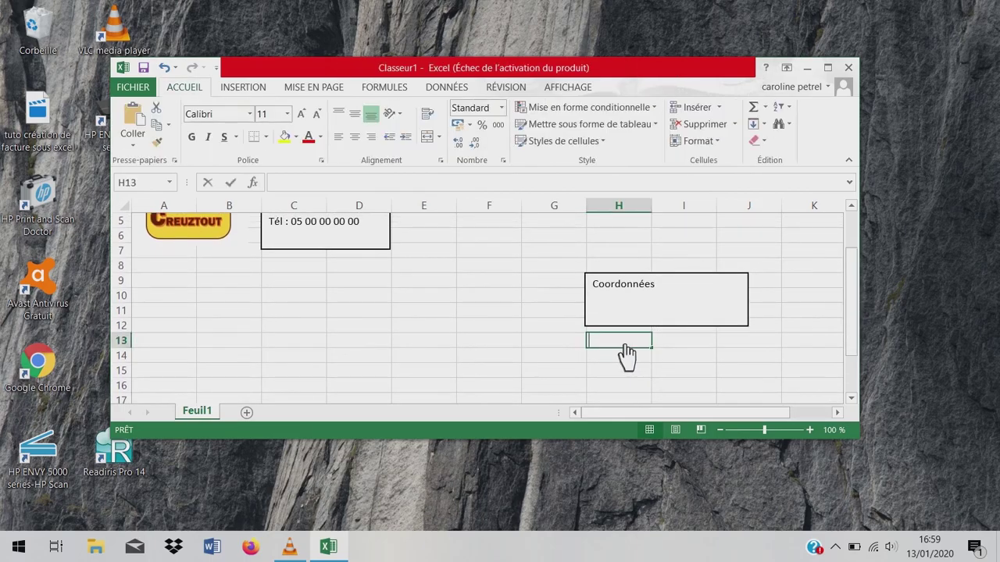
pyautogui.write('A Bordeaux,')
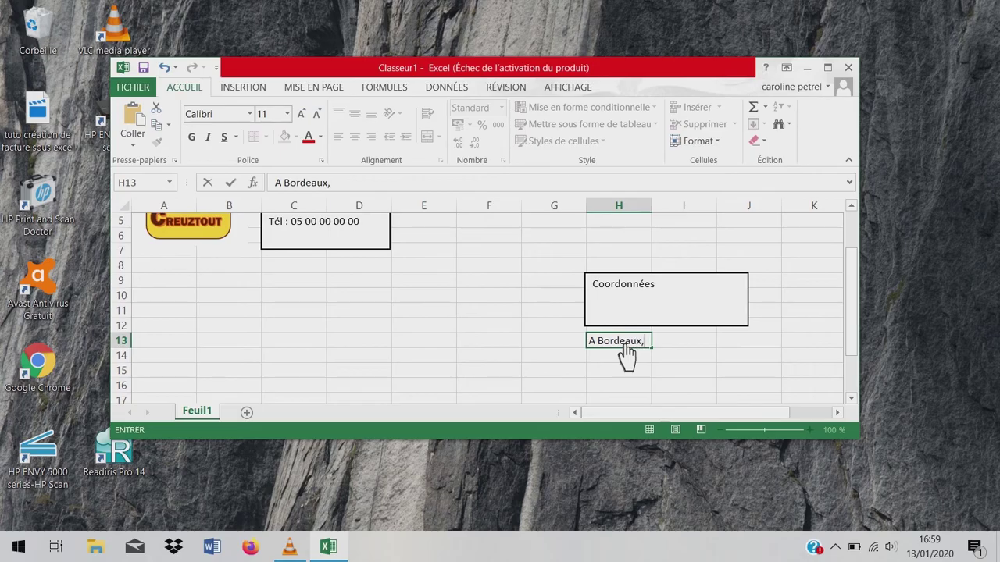
# Enter the formula =AUJOURDHUI() in cell I13 to supply today's date.
pyautogui.click(685, 344)
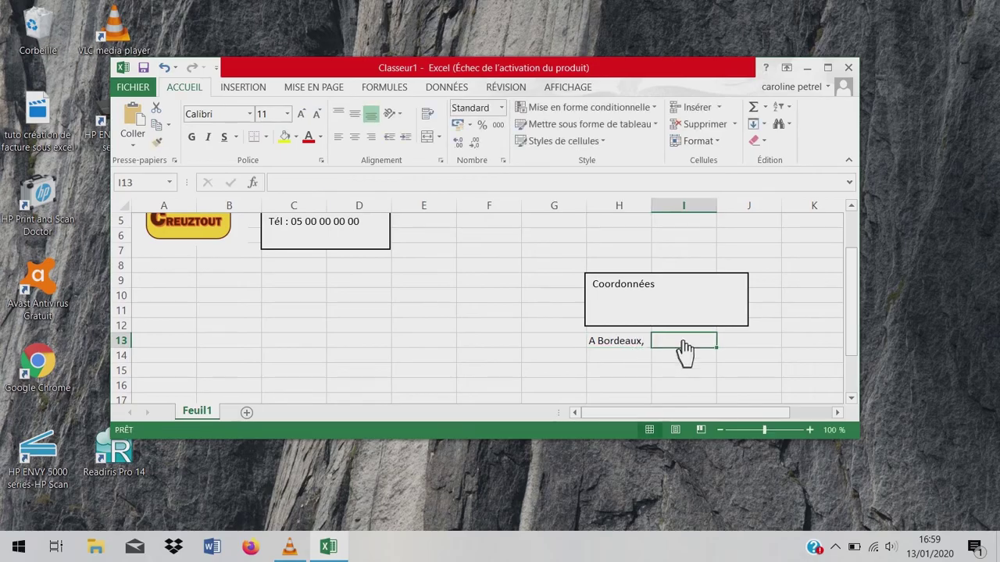
pyautogui.click(316, 183)
pyautogui.write('=')
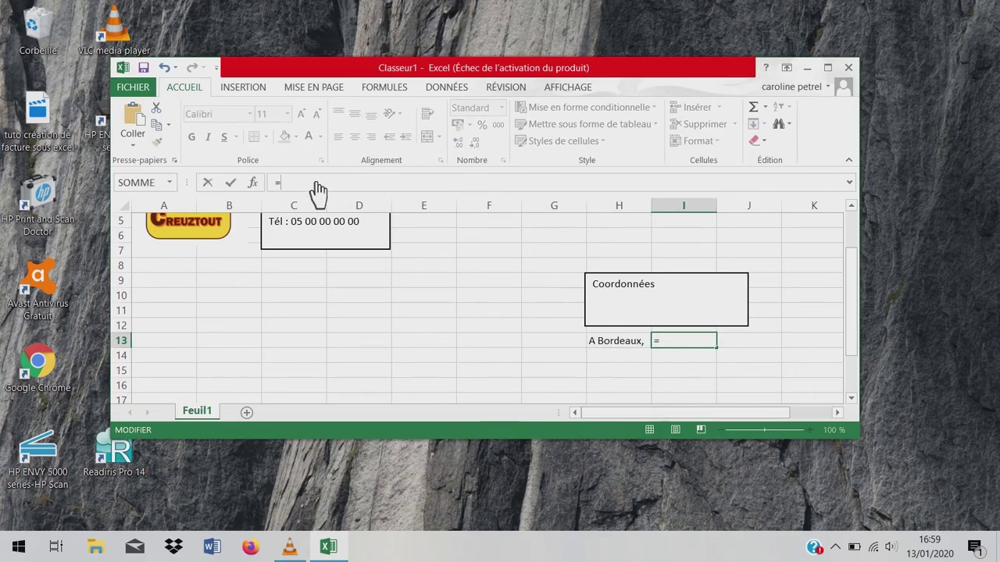
pyautogui.write('AUJ')
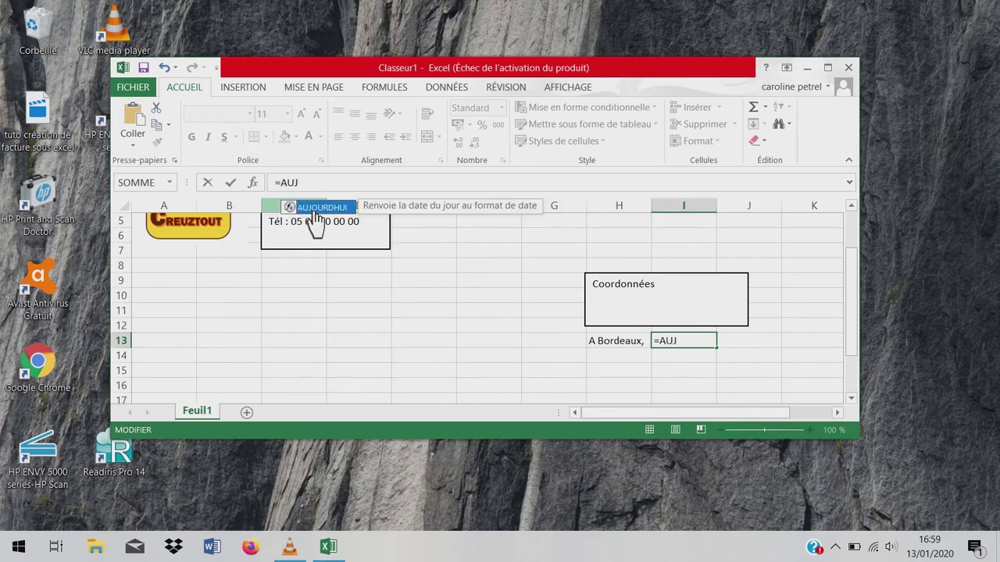
pyautogui.doubleClick(315, 208)
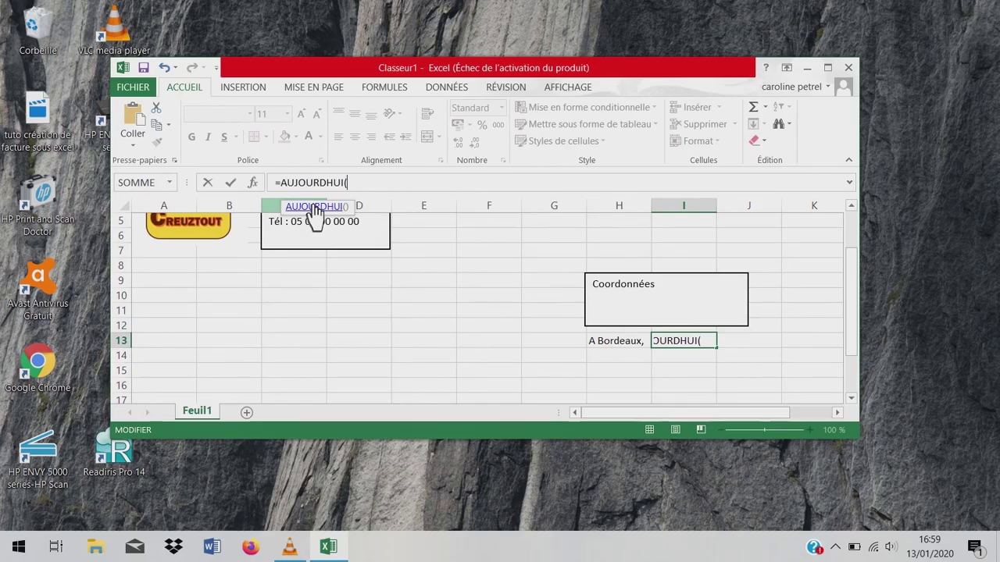
pyautogui.click(315, 208)
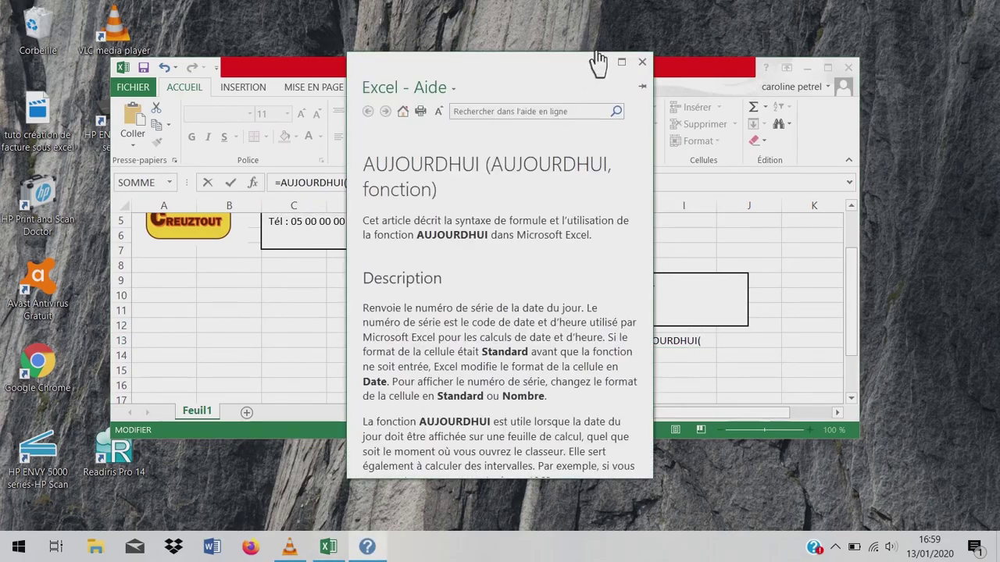
pyautogui.click(642, 61)
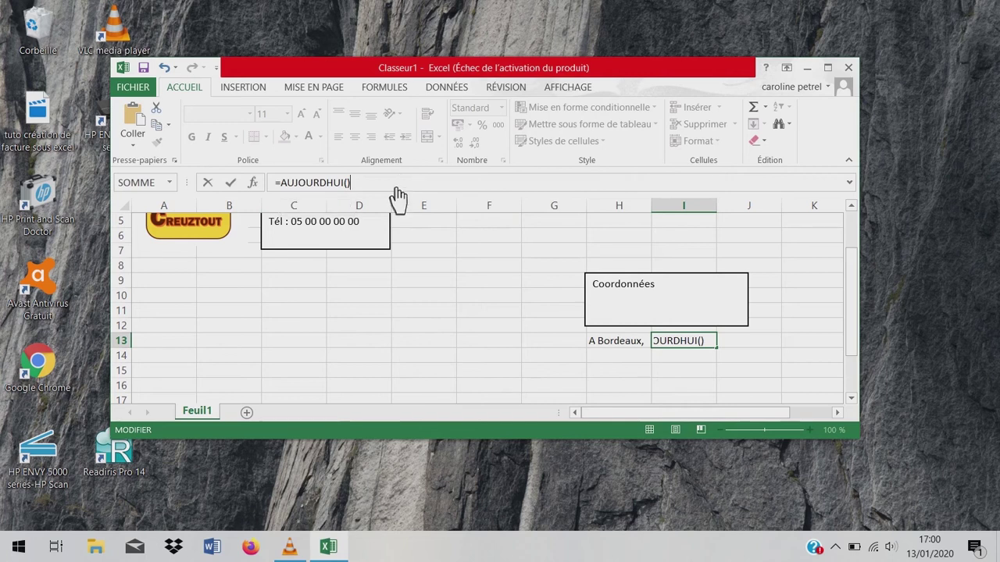
pyautogui.click(286, 362)
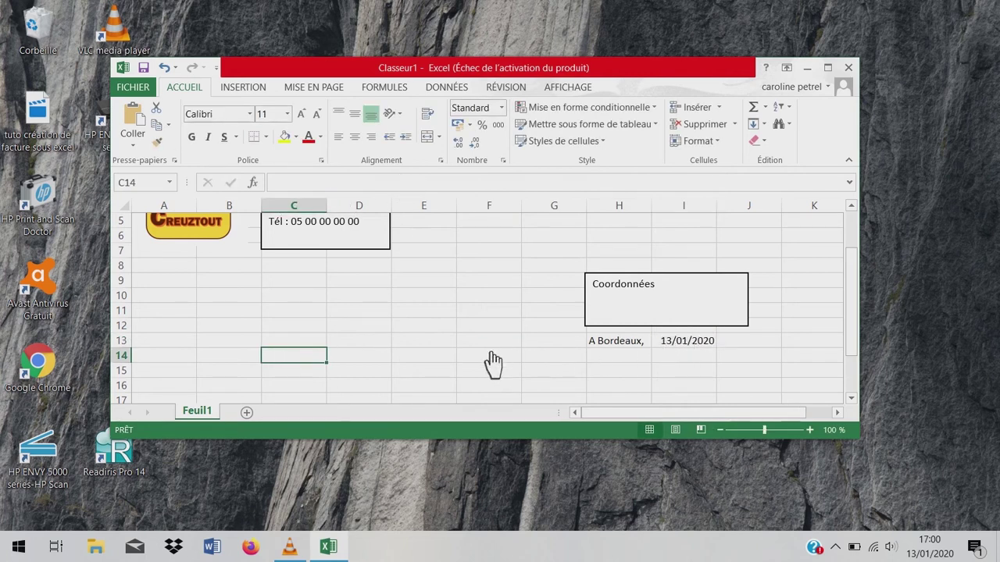
# Insert a text box across cells E16 to G16 containing the heading "Devis de location n°".
pyautogui.click(421, 388)
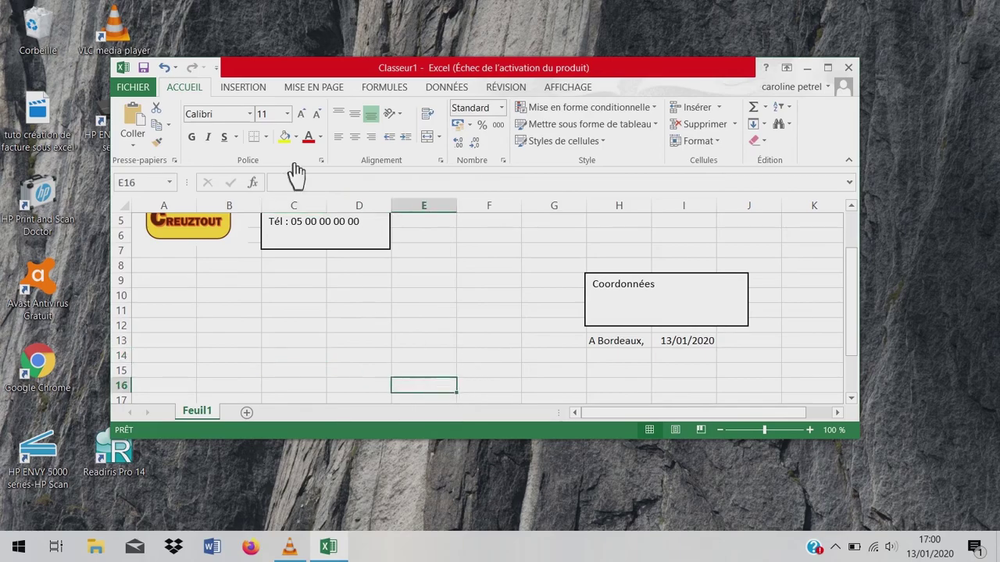
pyautogui.click(249, 88)
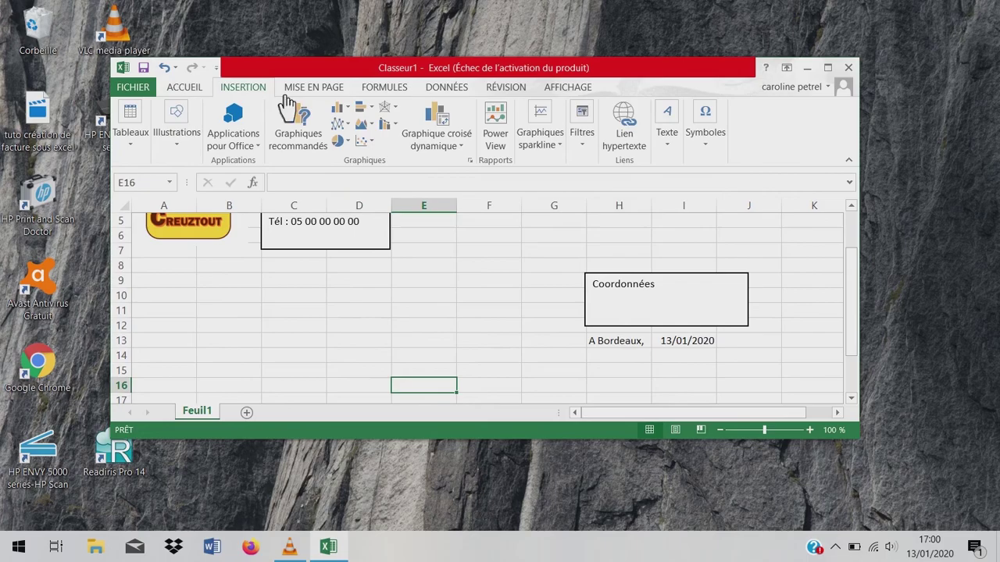
pyautogui.click(680, 131)
pyautogui.click(671, 192)
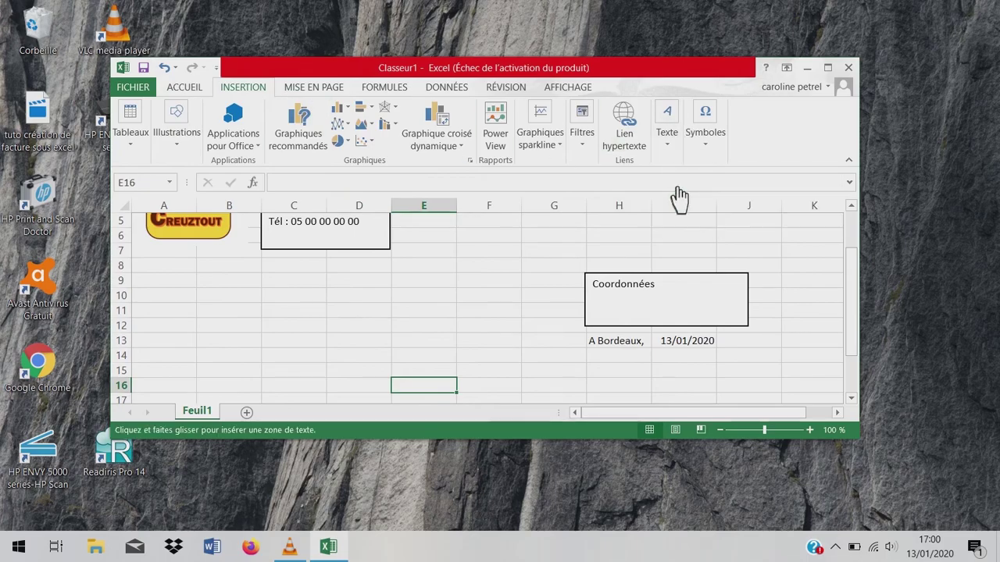
pyautogui.moveTo(398, 383); pyautogui.dragTo(594, 401)
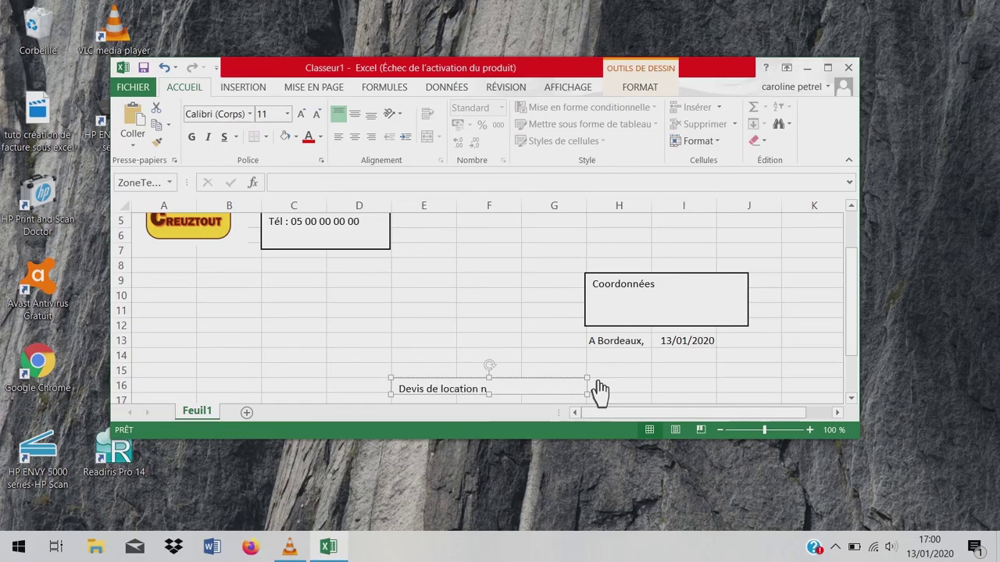
# Make the "Devis de location n°" heading bold, and select cell A18 below it.
pyautogui.moveTo(543, 391); pyautogui.dragTo(411, 392)
pyautogui.click(191, 137)
pyautogui.moveTo(853, 310); pyautogui.dragTo(851, 361)
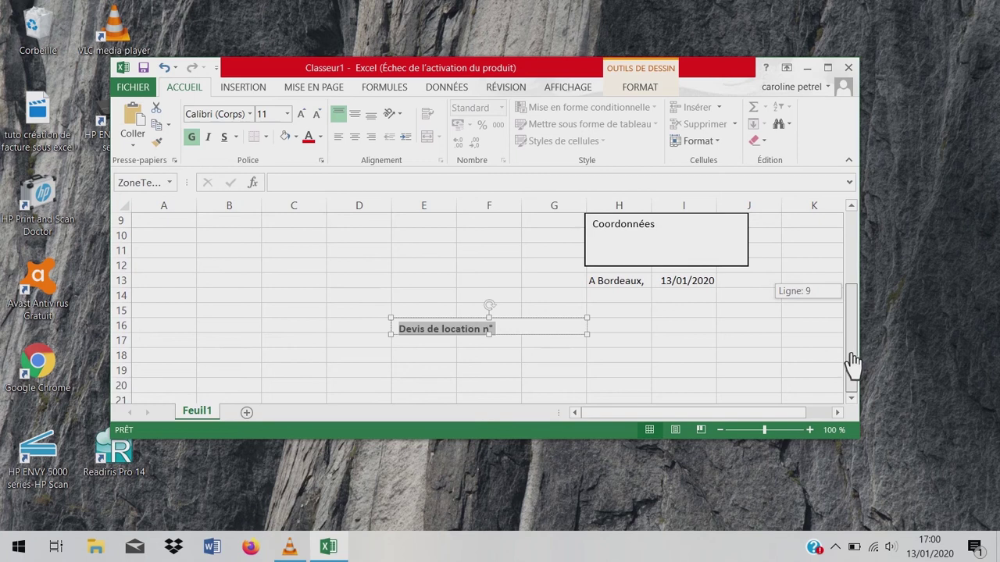
pyautogui.click(181, 358)
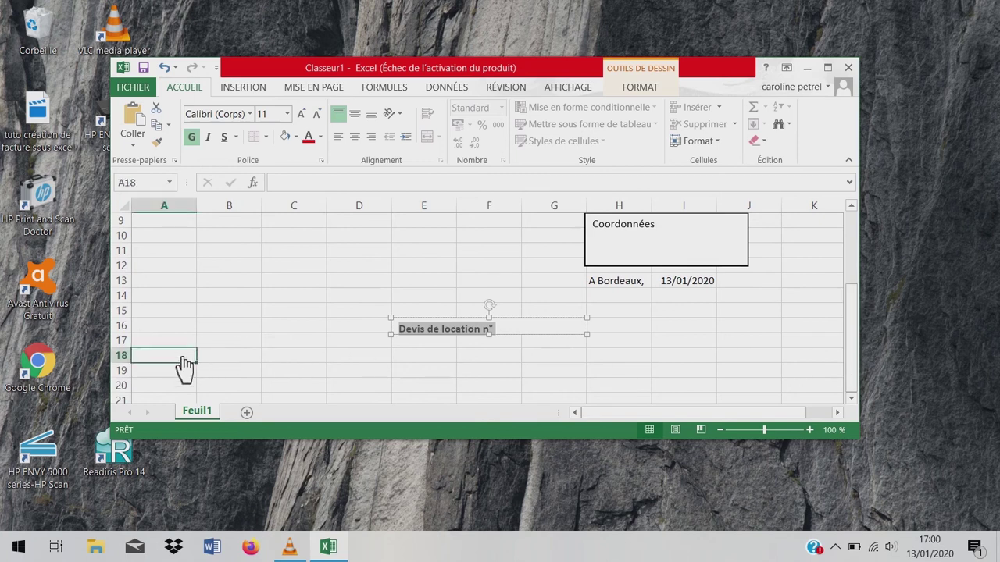
# Insert a table at cell A18 without existing headers and extend it to five columns, through column E.
pyautogui.click(243, 88)
pyautogui.click(129, 125)
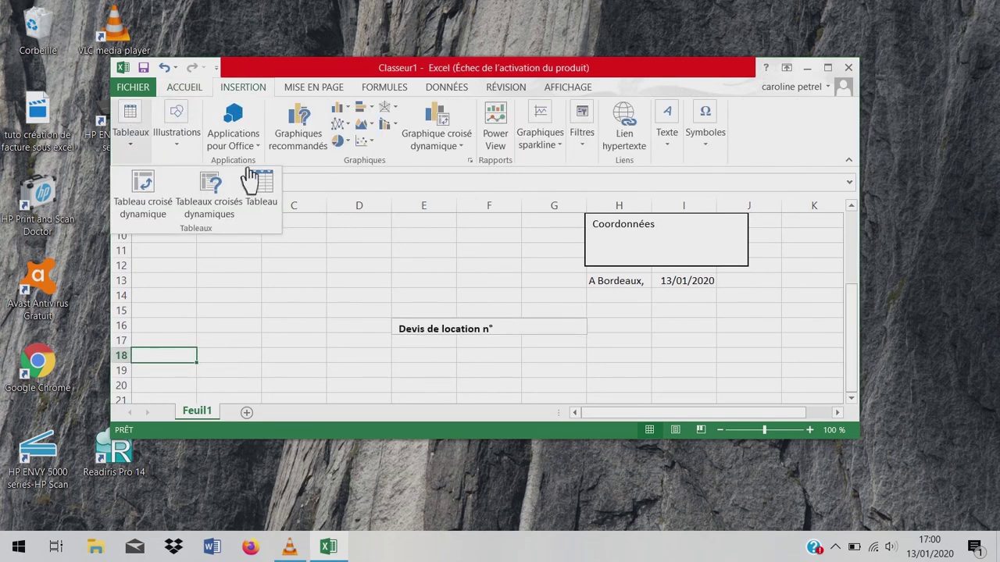
pyautogui.click(261, 192)
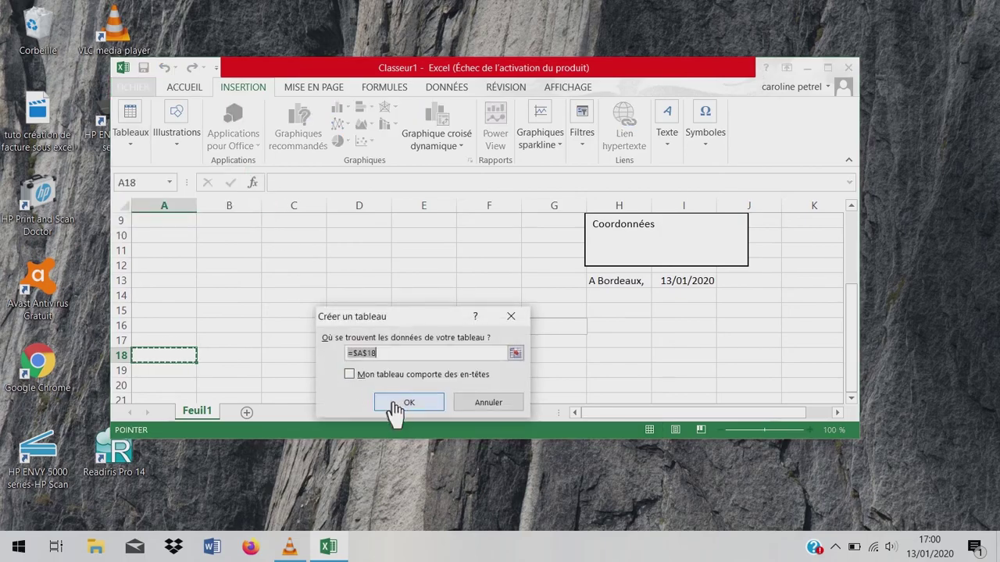
pyautogui.click(393, 409)
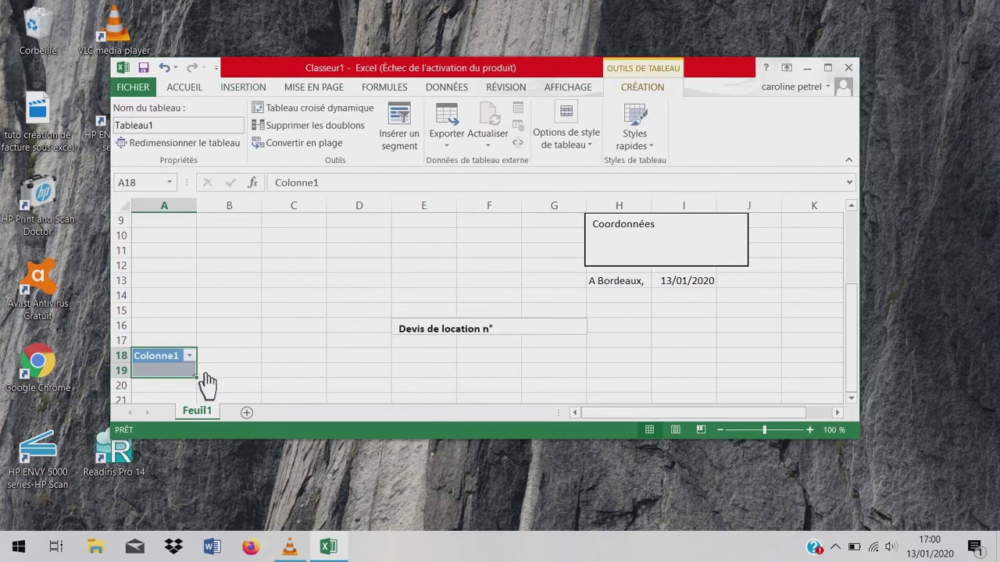
pyautogui.moveTo(203, 384); pyautogui.dragTo(453, 390)
# Rename the first two table headers, in A18 and B18, as "Désignation" and "Option".
pyautogui.click(158, 360)
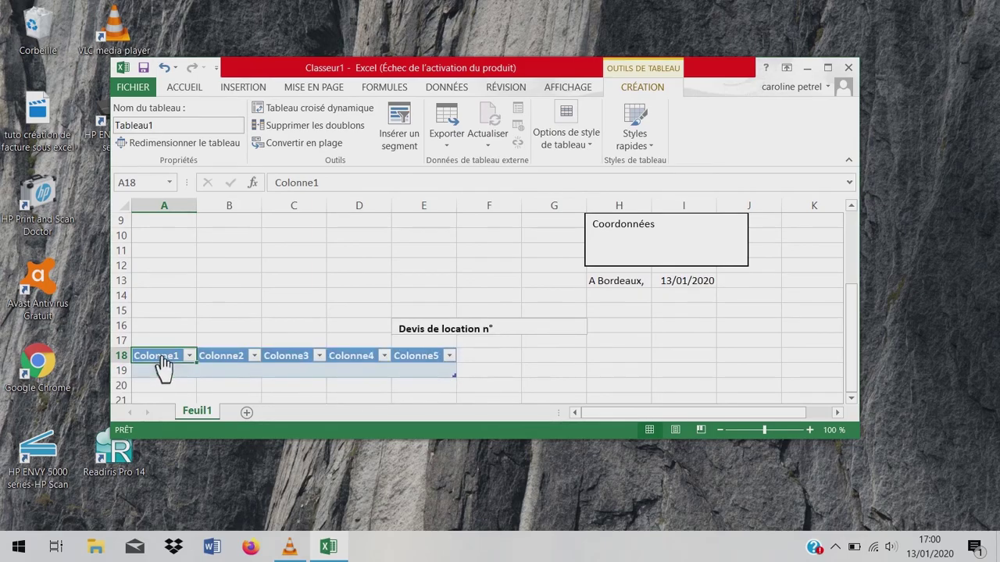
pyautogui.moveTo(321, 188); pyautogui.dragTo(274, 182)
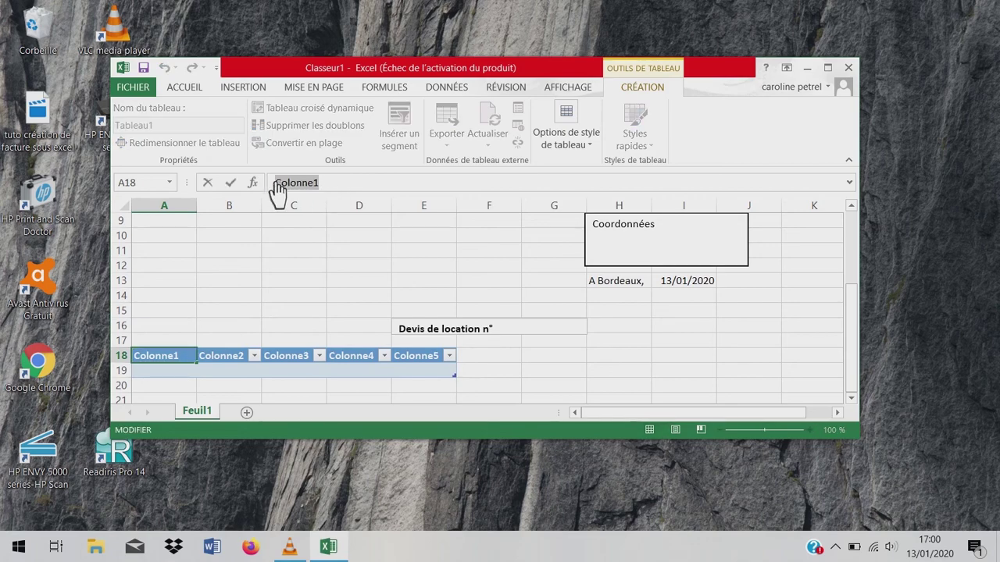
pyautogui.press('BackSpace')
pyautogui.write('Désignation')
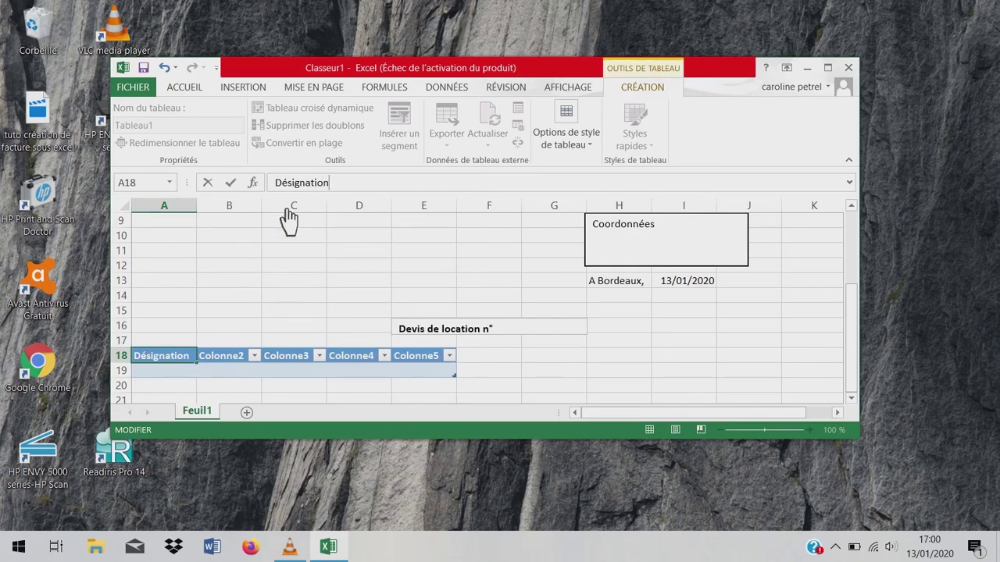
pyautogui.click(219, 361)
pyautogui.moveTo(325, 186); pyautogui.dragTo(275, 186)
pyautogui.press('BackSpace')
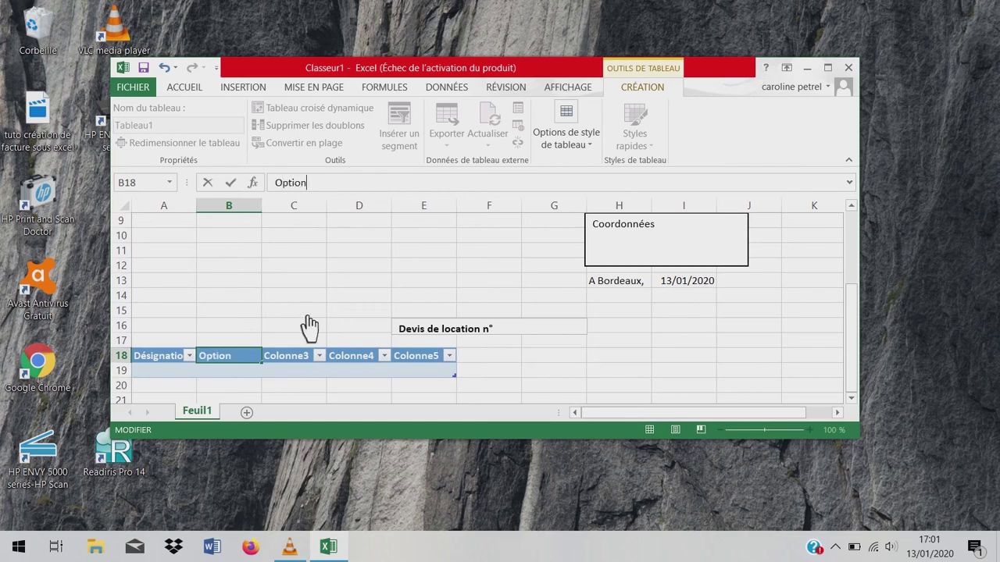
# Rename the third and fourth table headers, in C18 and D18, as "Prix unitaire" and "Quantité".
pyautogui.click(286, 361)
pyautogui.moveTo(322, 183); pyautogui.dragTo(274, 184)
pyautogui.press('BackSpace')
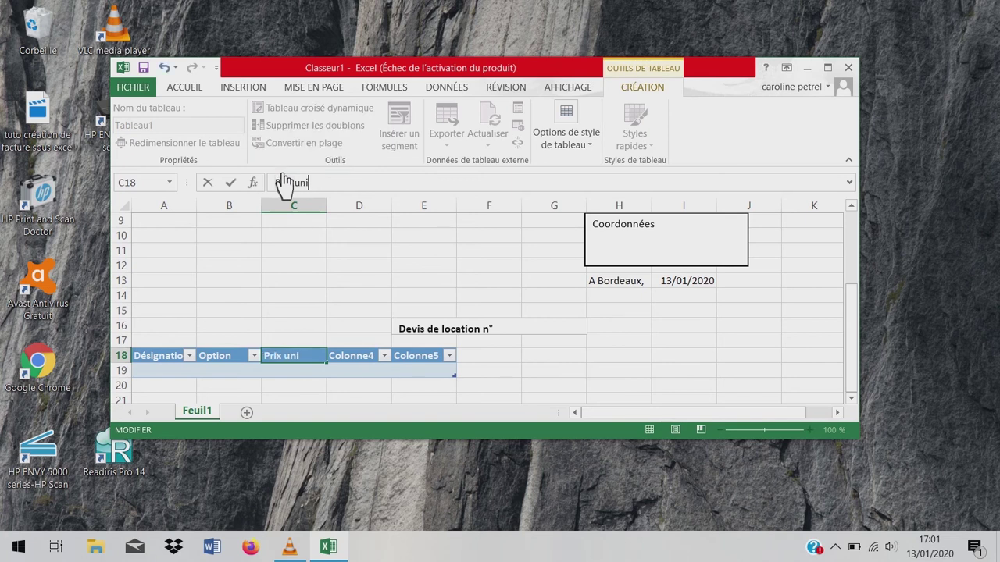
pyautogui.write('Prix unitaire')
pyautogui.click(351, 360)
pyautogui.moveTo(332, 184); pyautogui.dragTo(284, 196)
pyautogui.press('BackSpace')
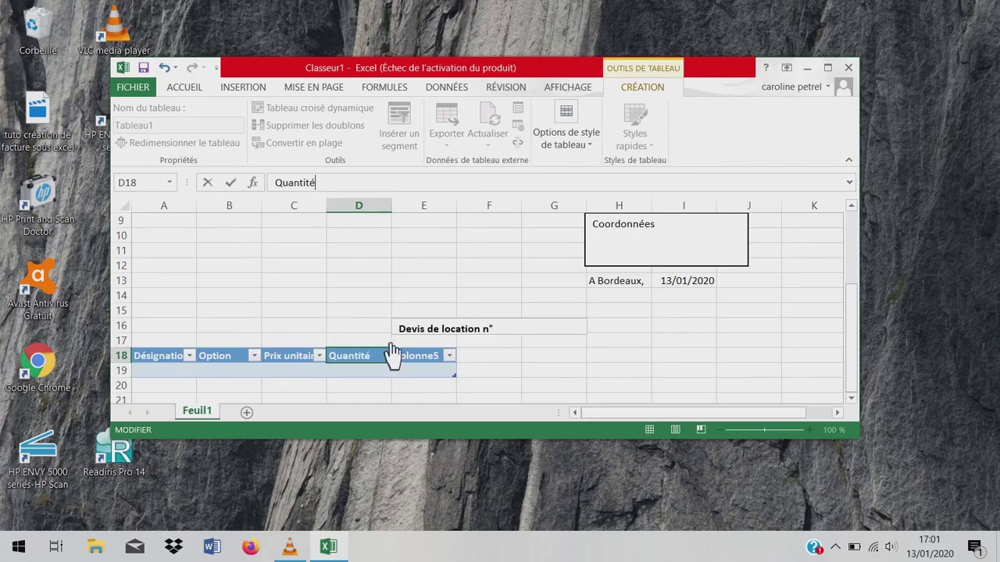
# Rename the last table header, in E18, as "Montant HT".
pyautogui.click(424, 355)
pyautogui.moveTo(320, 184); pyautogui.dragTo(283, 191)
pyautogui.press('BackSpace')
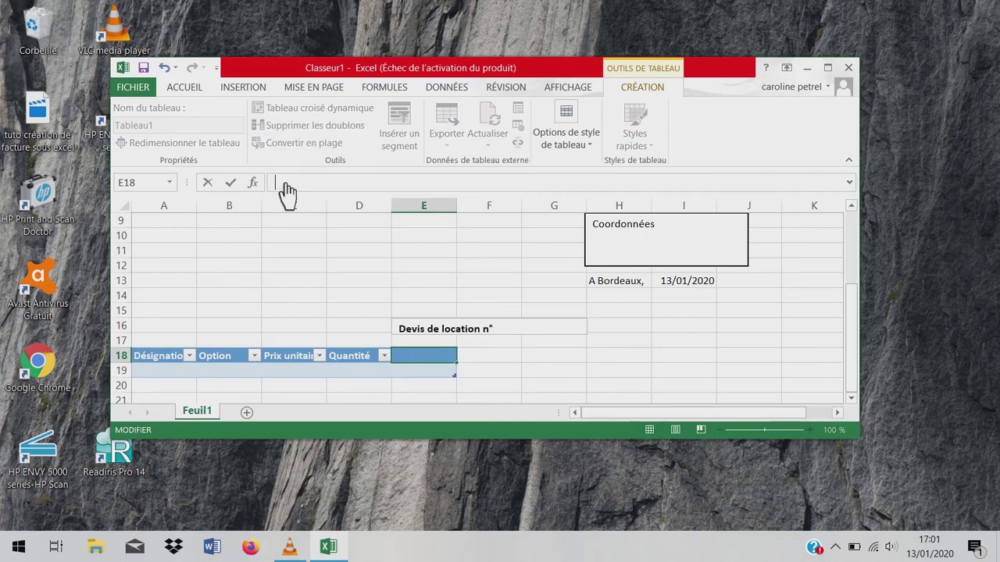
pyautogui.write('ant HT')
# Widen the Désignation and Option columns to about two and a half times their default width.
pyautogui.click(166, 362)
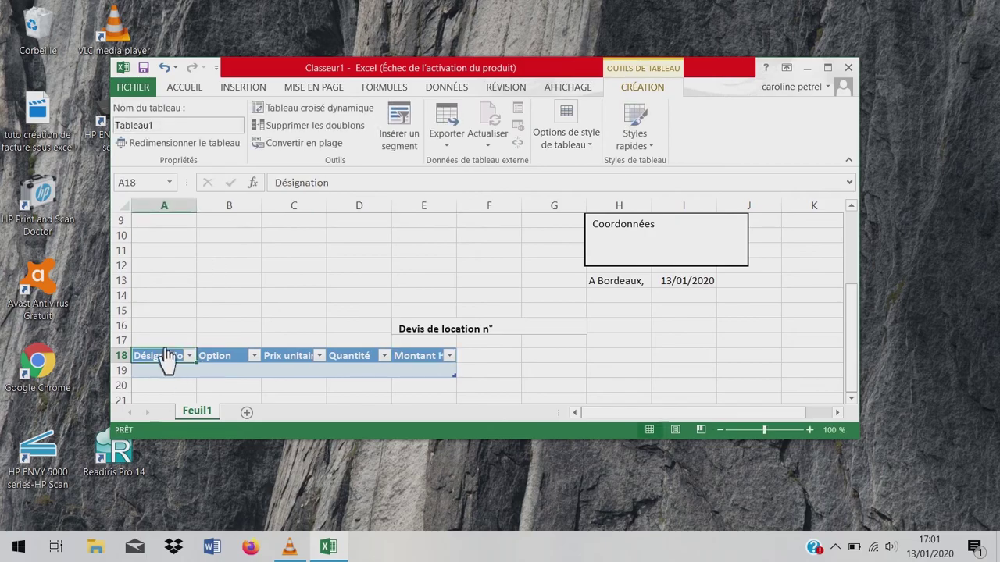
pyautogui.moveTo(198, 207); pyautogui.dragTo(296, 220)
pyautogui.click(324, 364)
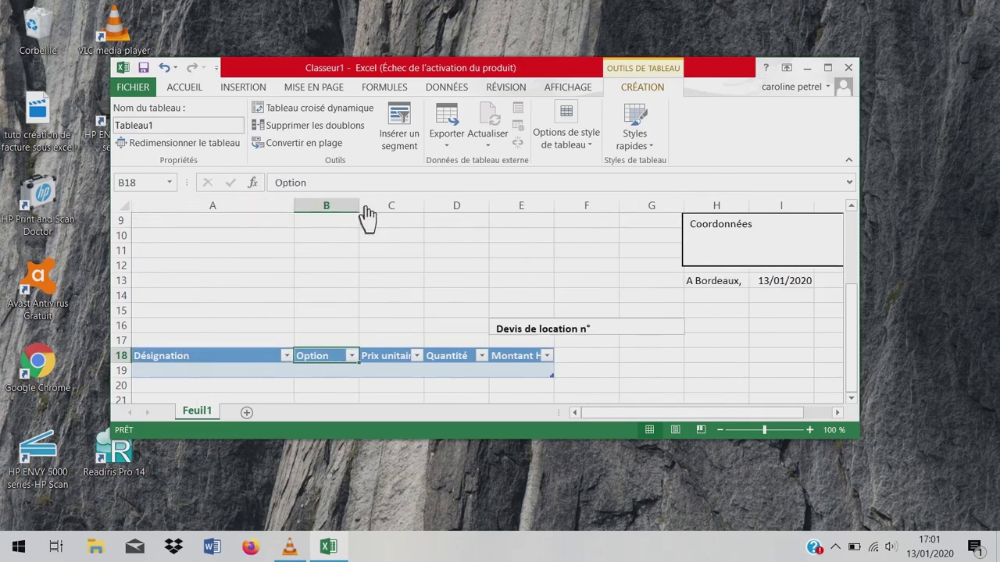
pyautogui.moveTo(364, 211); pyautogui.dragTo(466, 221)
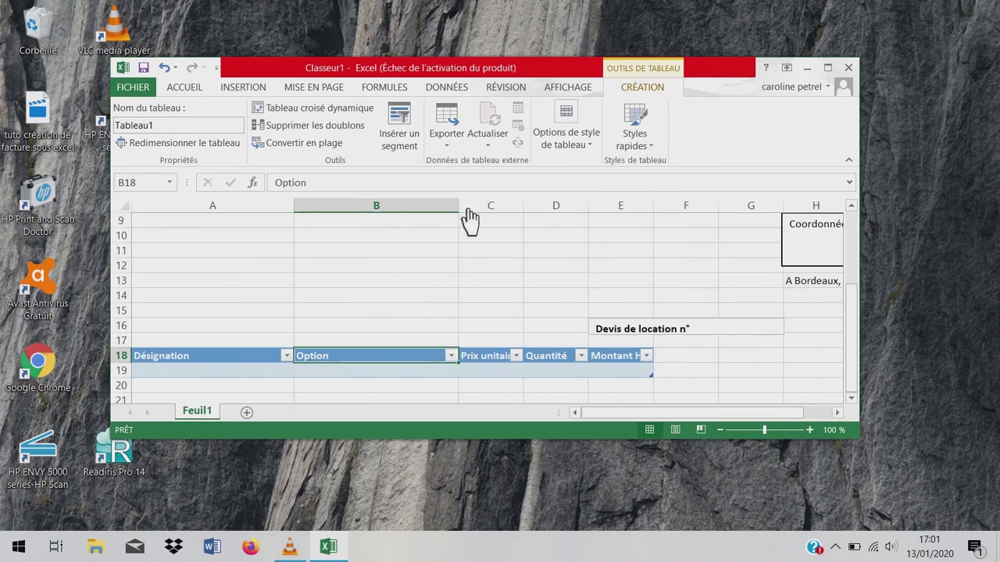
pyautogui.click(194, 371)
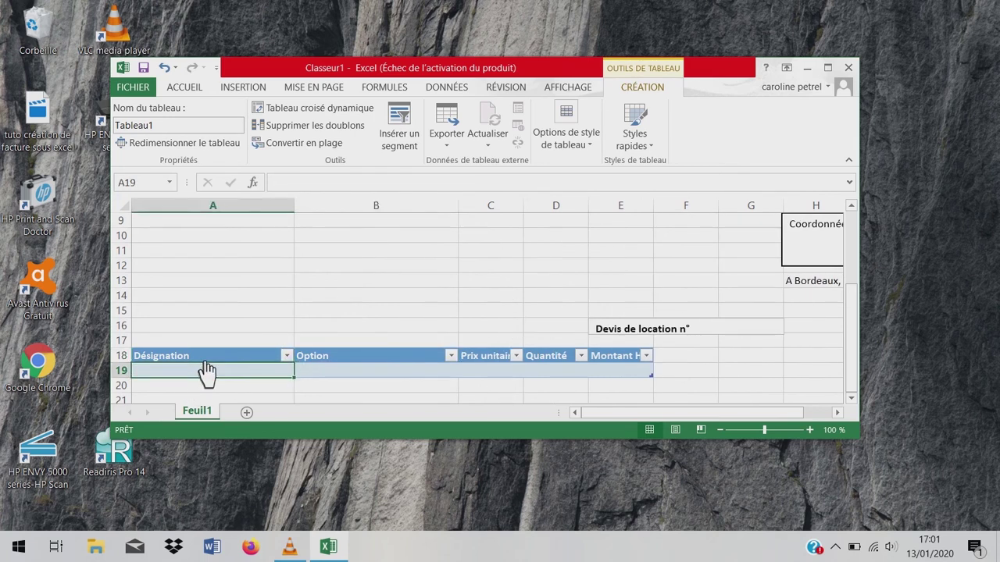
pyautogui.write('Minipel')
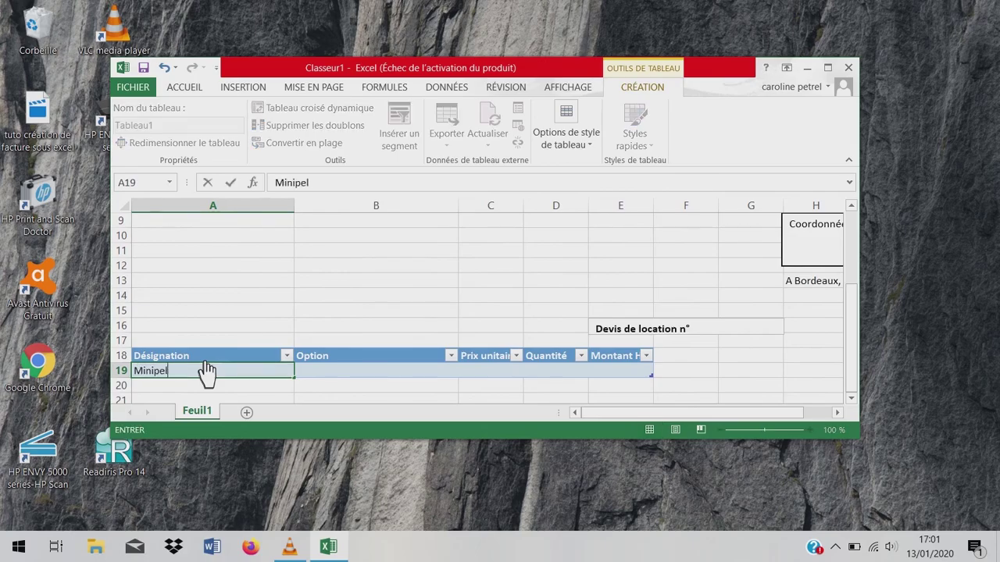
pyautogui.write('le 1T5')
pyautogui.press('Return')
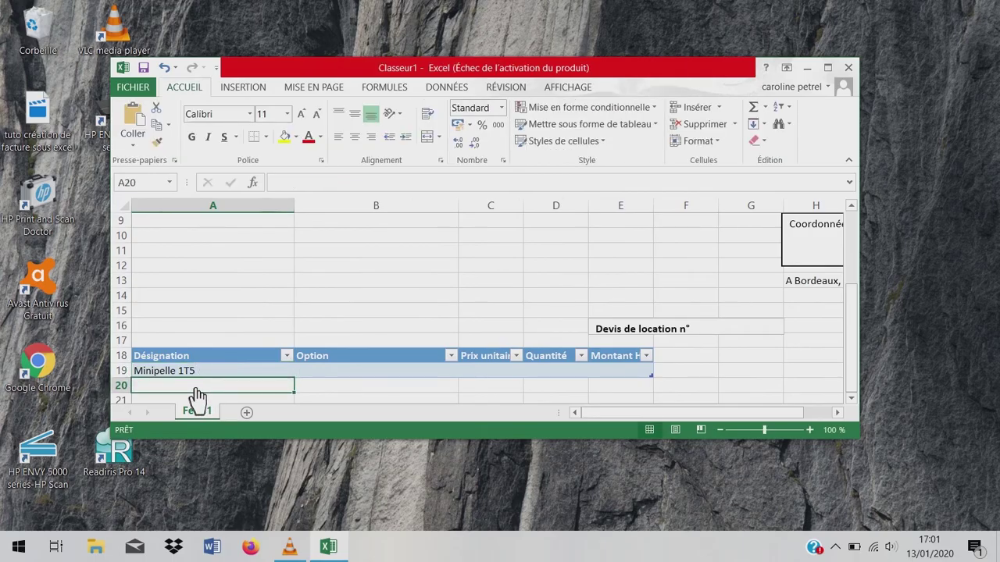
pyautogui.write('Minipelle ')
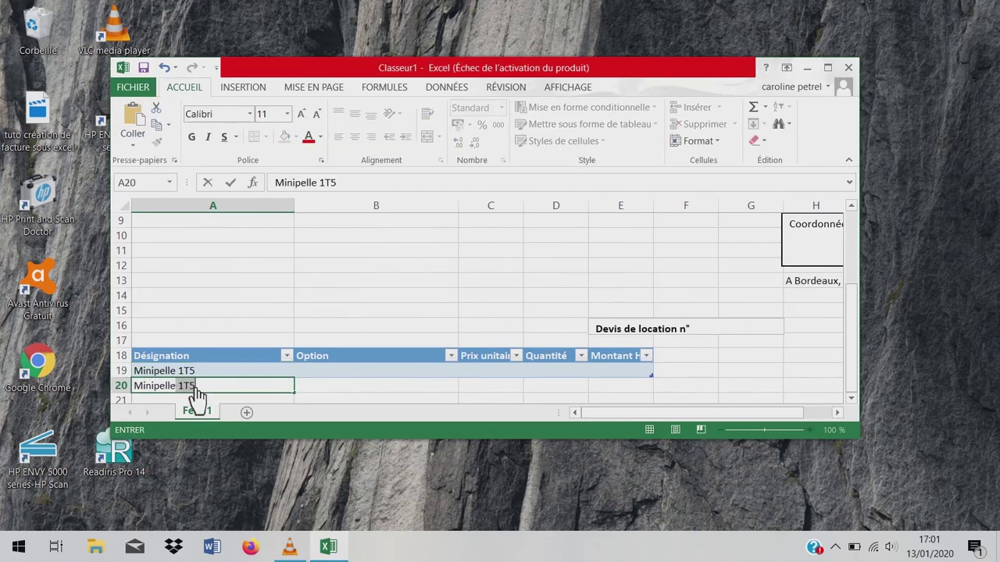
pyautogui.write('5T')
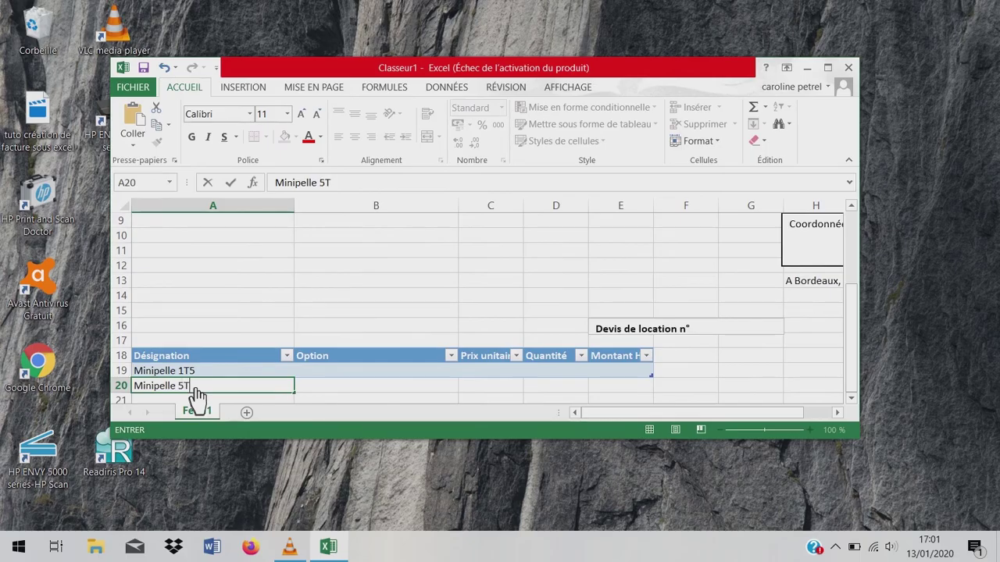
pyautogui.moveTo(193, 388); pyautogui.dragTo(137, 389)
pyautogui.press('BackSpace')
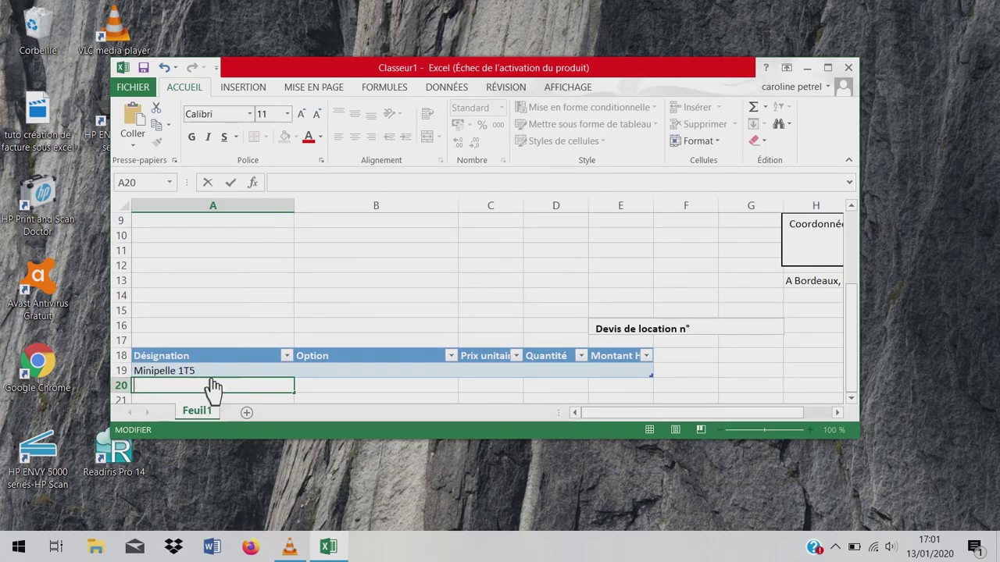
pyautogui.click(216, 378)
pyautogui.moveTo(348, 185); pyautogui.dragTo(270, 185)
pyautogui.press('BackSpace')
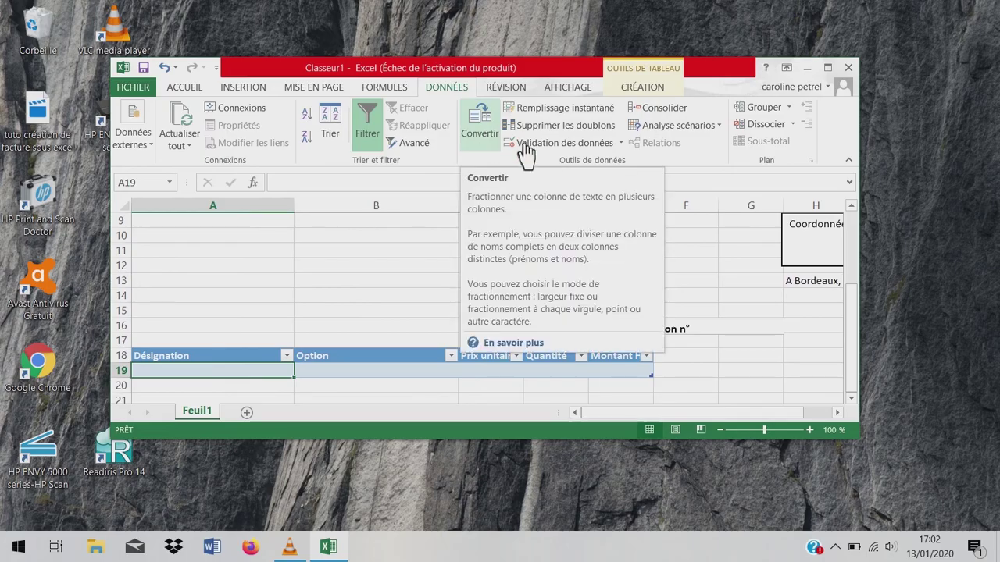
# Add a list validation to cell A19 with the source "Minipelle 1T5;Minipelle 5T;Tractopelle;Nacelle téléscopique;Pelleteuse" and check its drop-down.
pyautogui.click(552, 143)
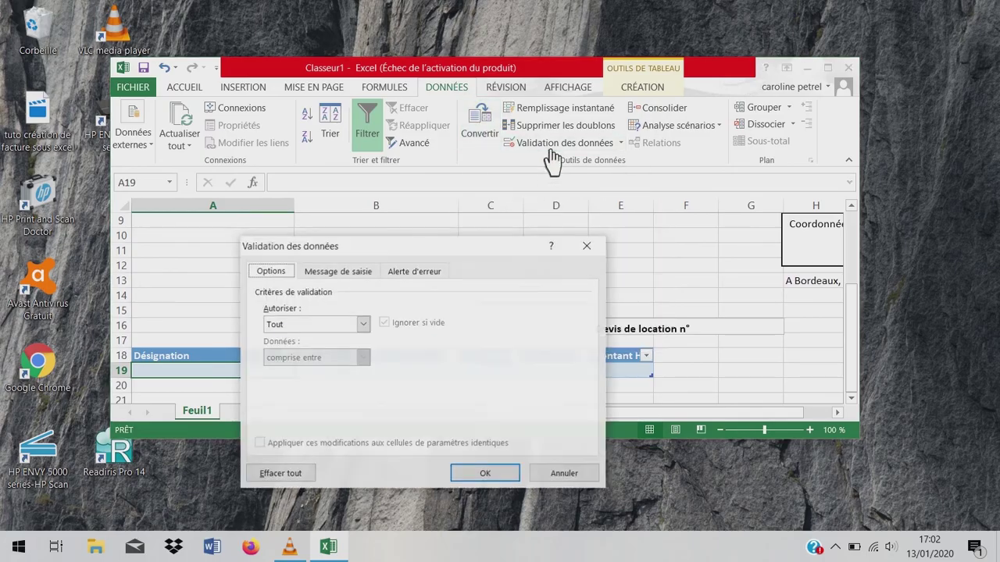
pyautogui.click(361, 325)
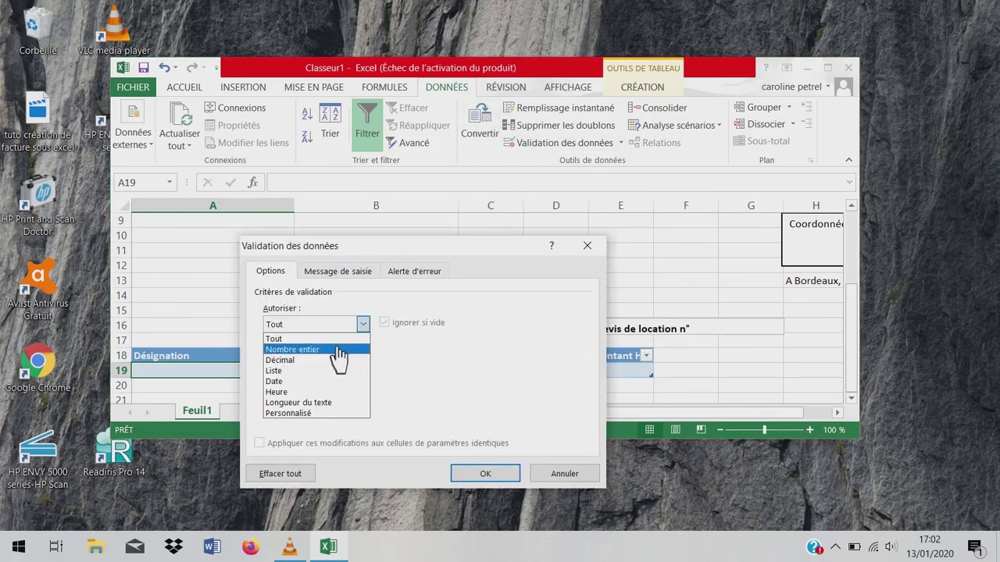
pyautogui.click(288, 371)
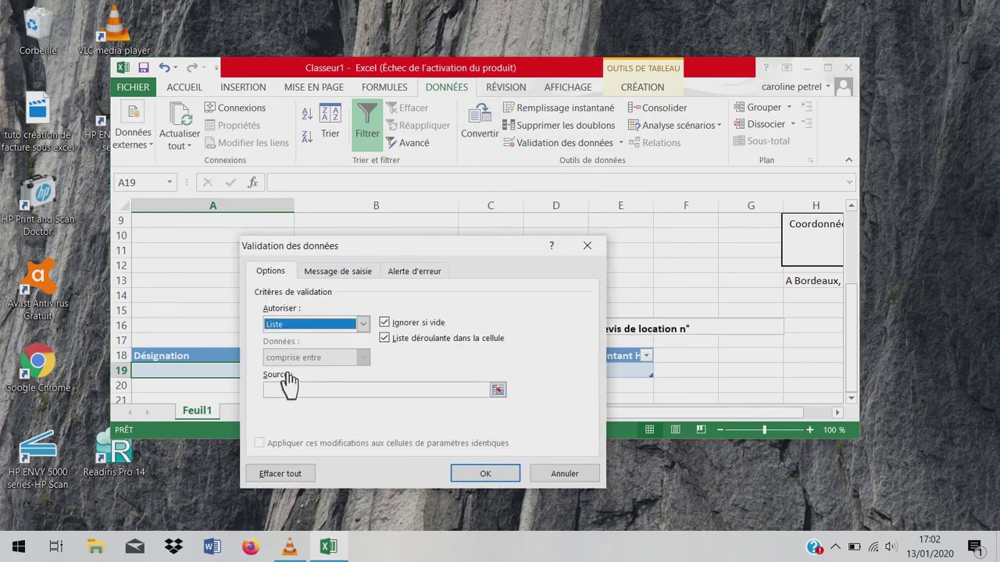
pyautogui.click(482, 390)
pyautogui.write('Minipelle 1T5;')
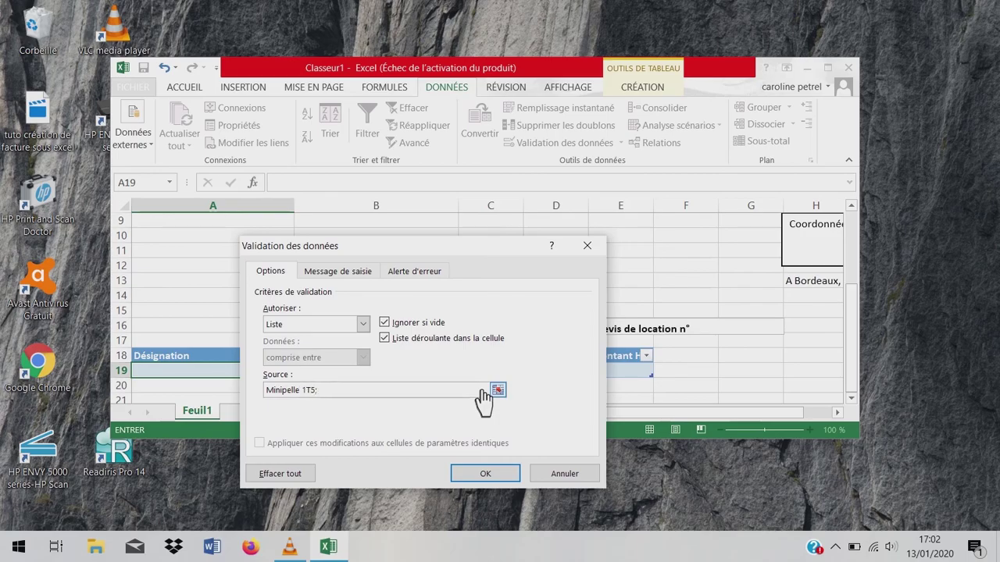
pyautogui.write('Minip')
pyautogui.write('elle 5T;Tractopelle')
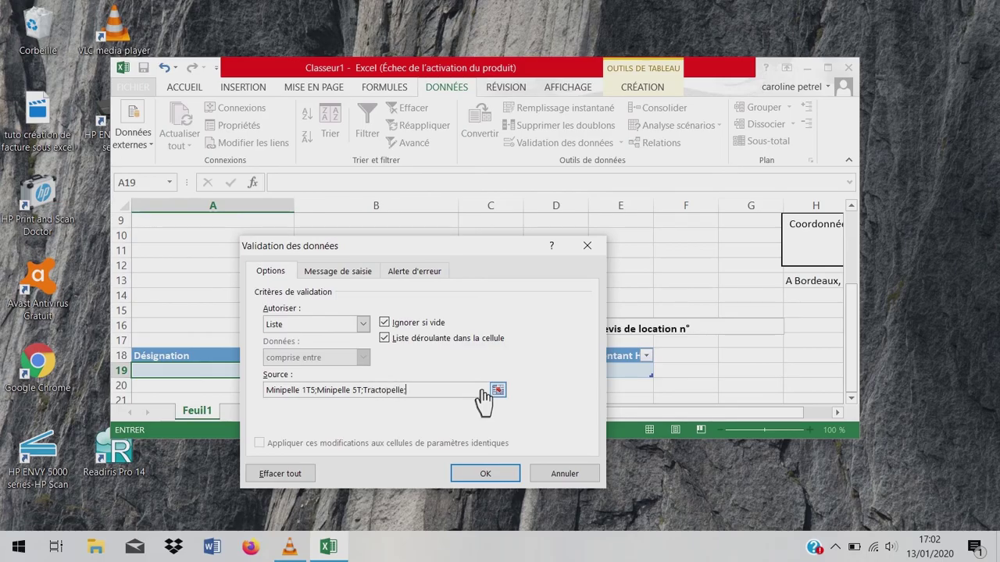
pyautogui.write(';Nacelle téléscopique;Pelleteuse')
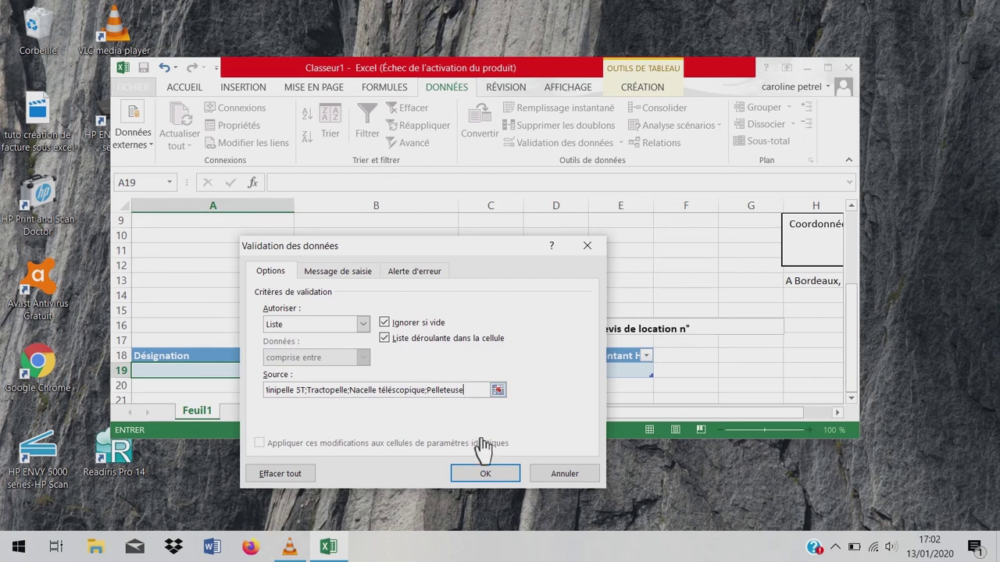
pyautogui.click(484, 474)
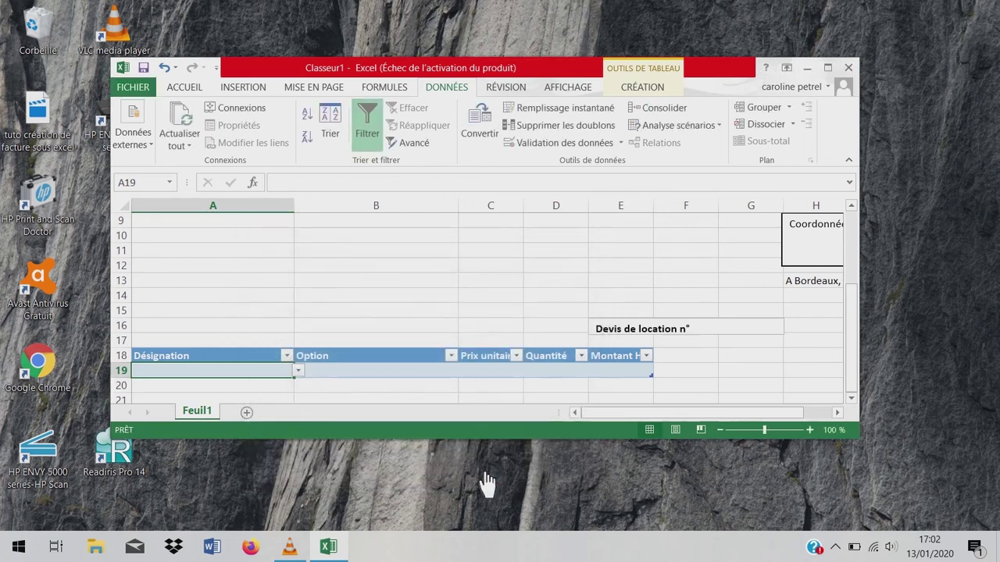
pyautogui.click(300, 373)
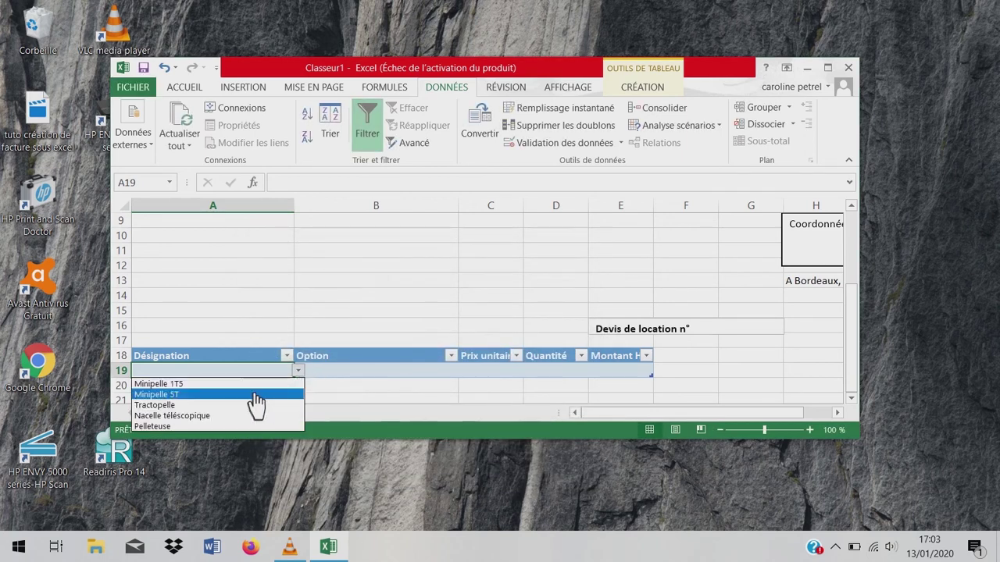
pyautogui.click(263, 375)
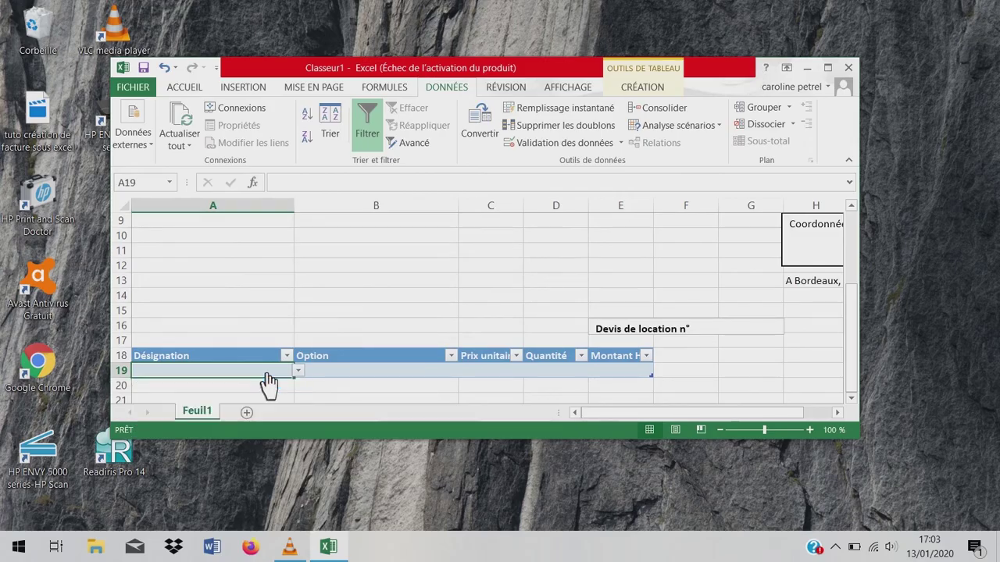
# Add a list validation to B19 with source "Tarif horaire HT sans chauffeur;Tarif journalier HT sans chauffeur;Tarif horaire avec chauffeur;Tarif journalier HT avec chauffeur".
pyautogui.click(339, 374)
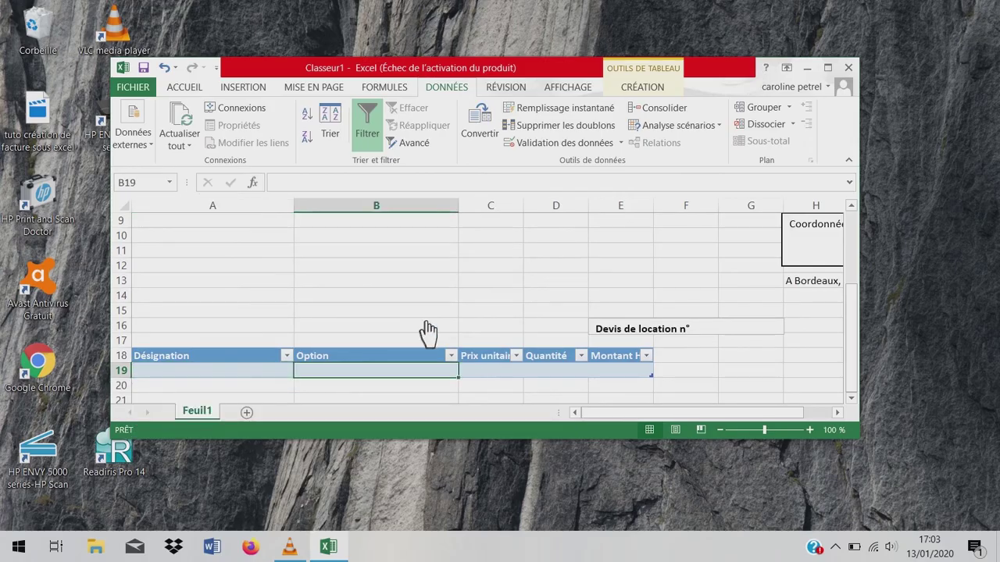
pyautogui.click(559, 145)
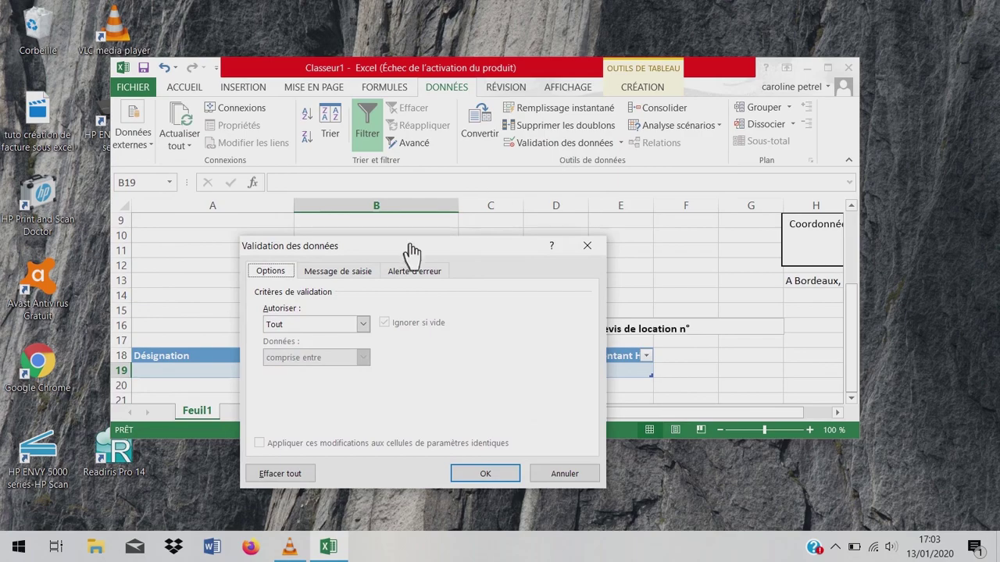
pyautogui.click(362, 324)
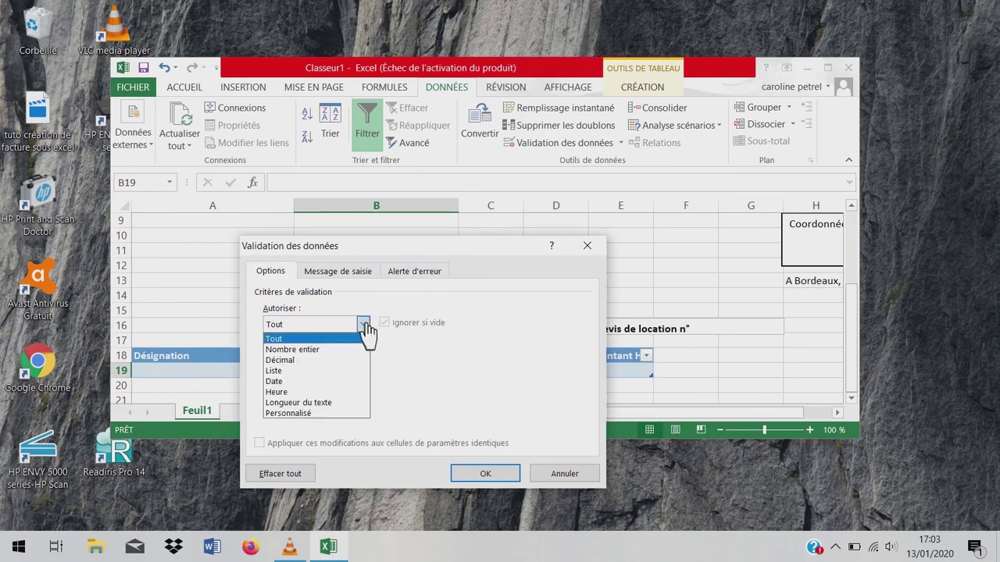
pyautogui.click(309, 372)
pyautogui.click(264, 391)
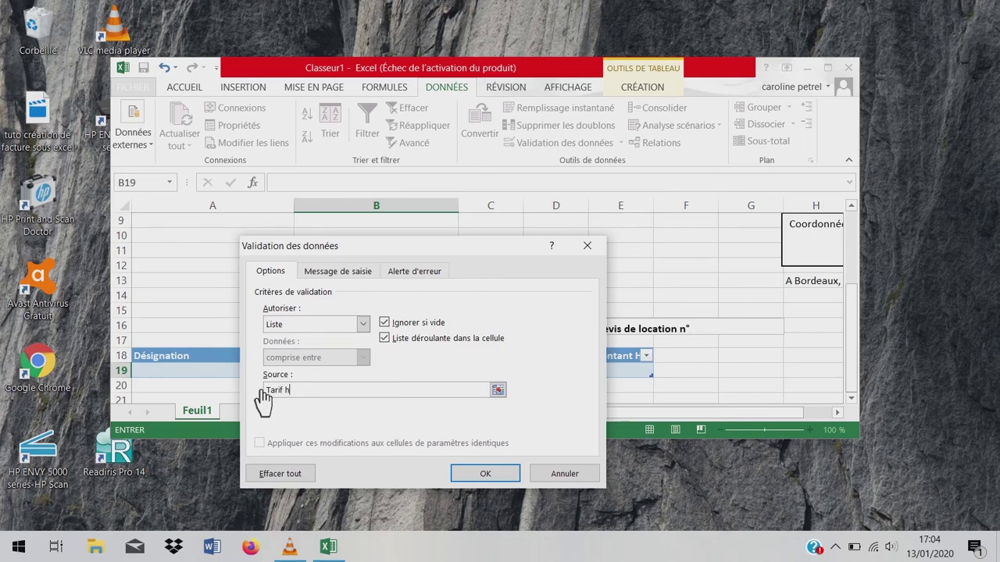
pyautogui.write('Tarif horaire HT sans chauffeur;Tarif')
pyautogui.write('journalier HT ')
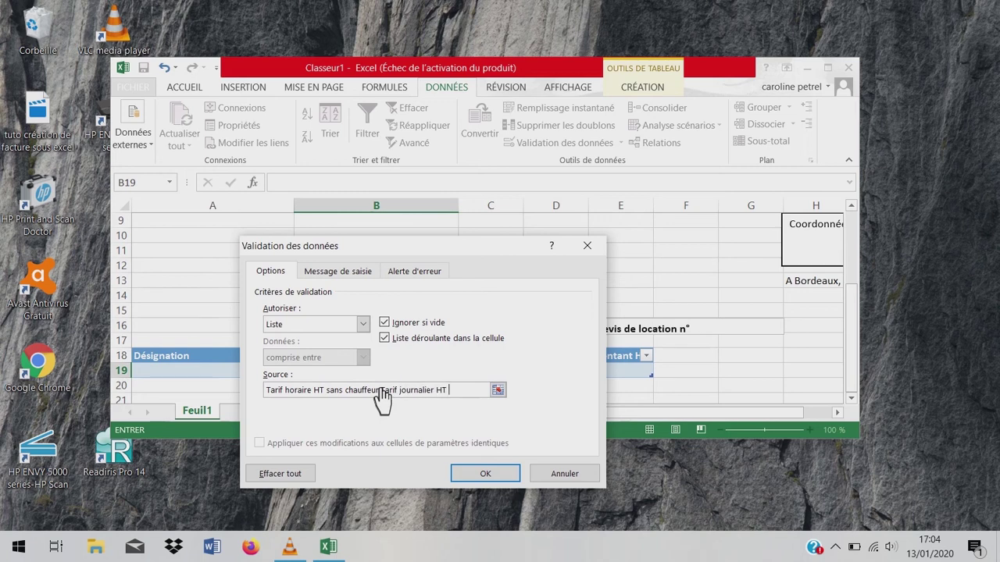
pyautogui.write('sans chauffeur;Tarif')
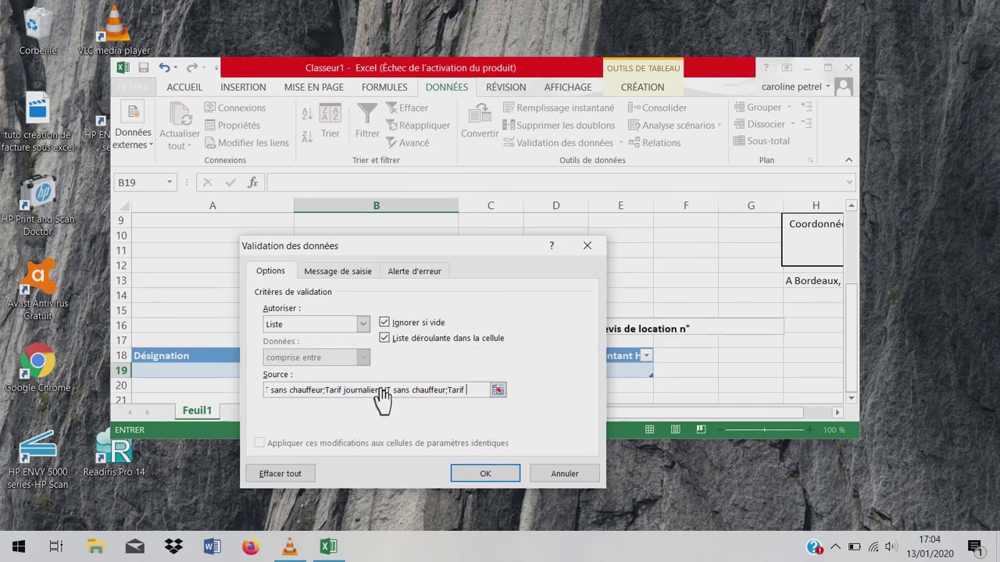
pyautogui.write('oraire')
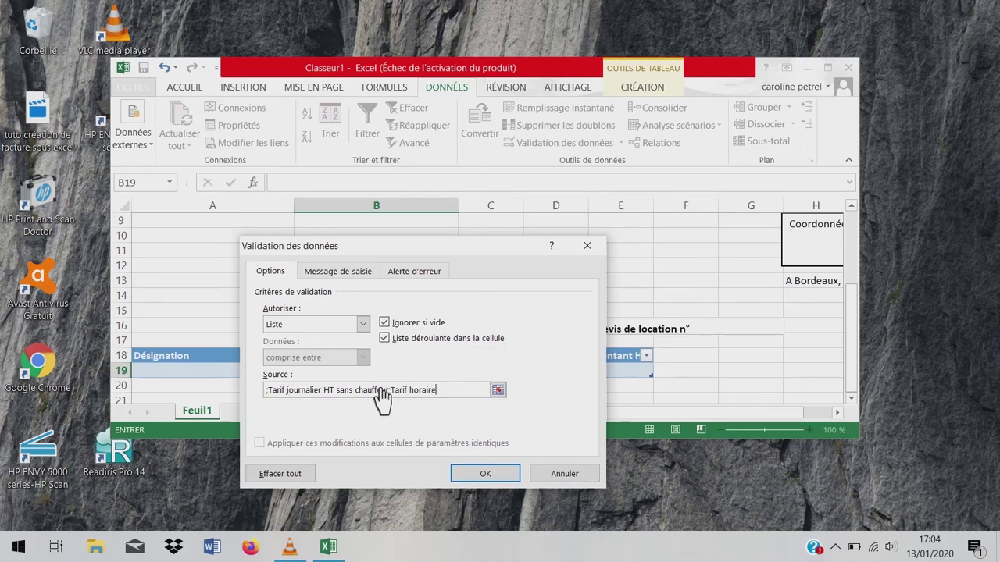
pyautogui.write(' avec chauffeur;Tari')
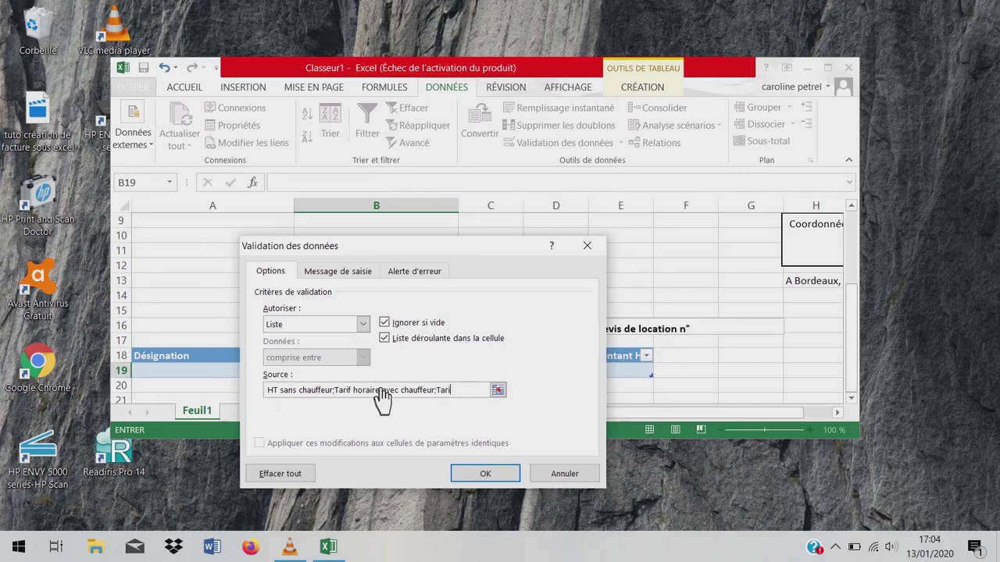
pyautogui.write('f journalier HT avec')
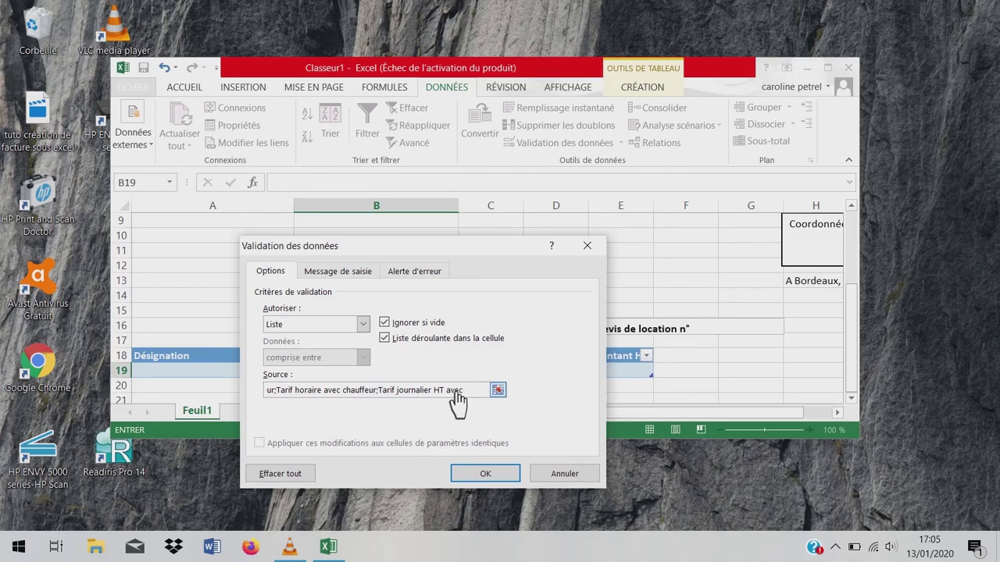
pyautogui.write('auffeur')
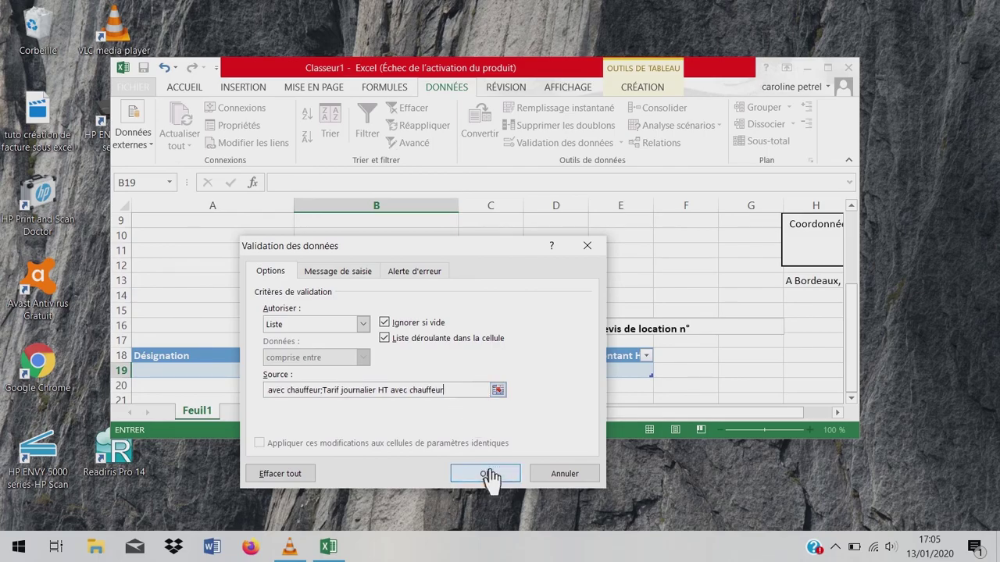
pyautogui.click(485, 474)
# Choose "Tarif journalier HT sans chauffeur" as the option in B19 and "Minipelle 1T5" as the designation in A19.
pyautogui.click(465, 375)
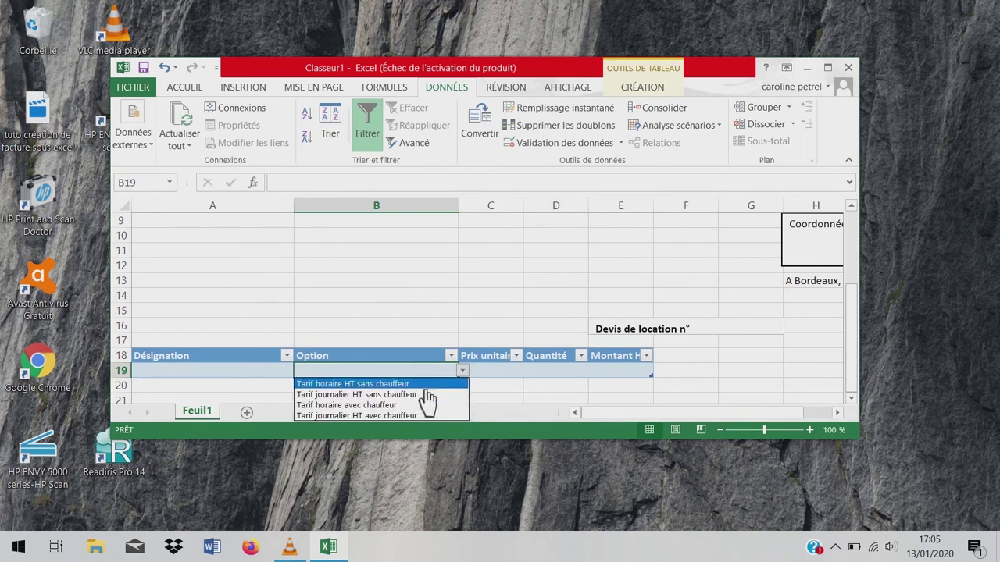
pyautogui.click(430, 395)
pyautogui.click(272, 379)
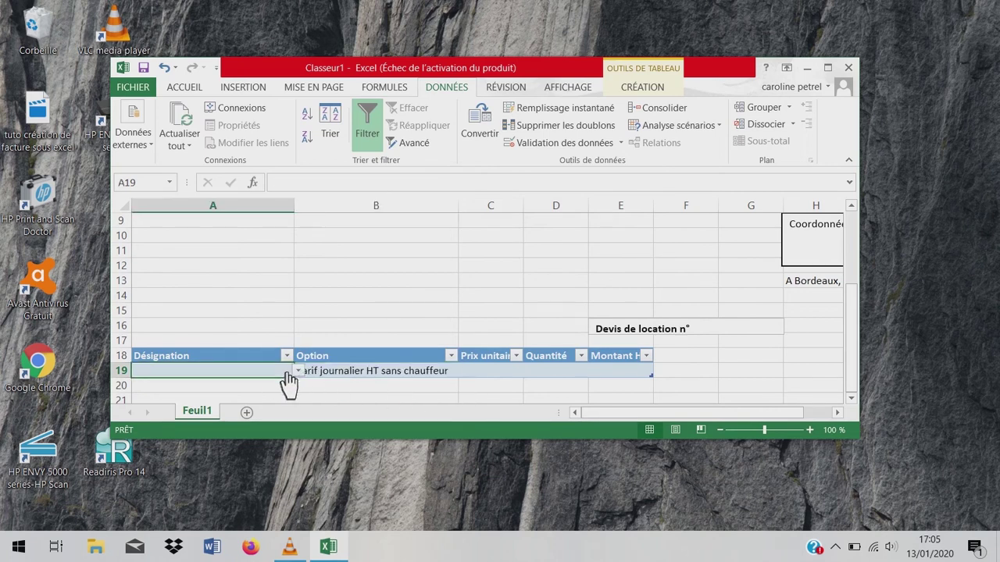
pyautogui.click(299, 372)
pyautogui.click(264, 385)
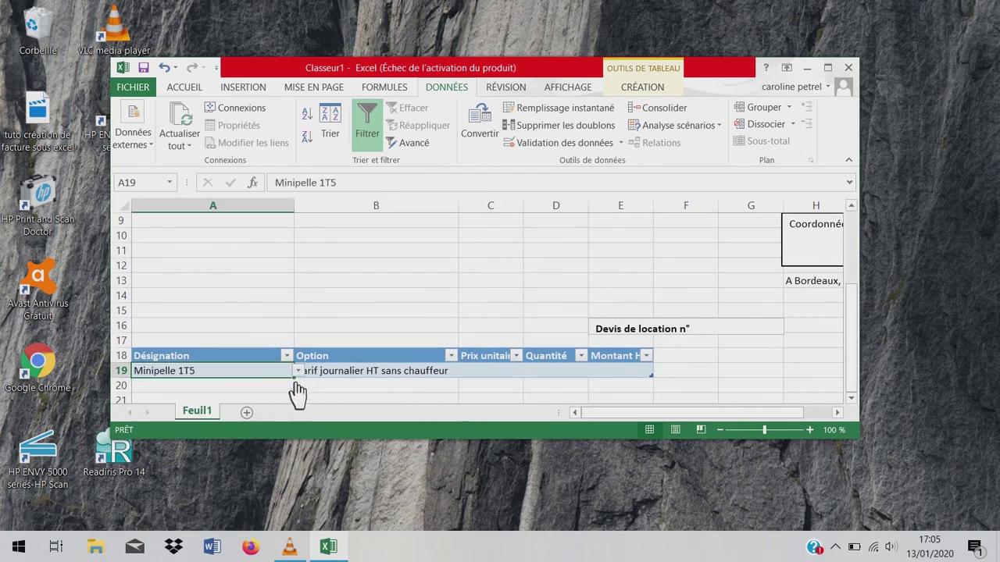
# Fill the designation in A19 and the option in B19 down through row 22.
pyautogui.moveTo(294, 378)
pyautogui.mouseDown()
pyautogui.moveTo(296, 414)
pyautogui.moveTo(292, 375)
pyautogui.mouseUp()
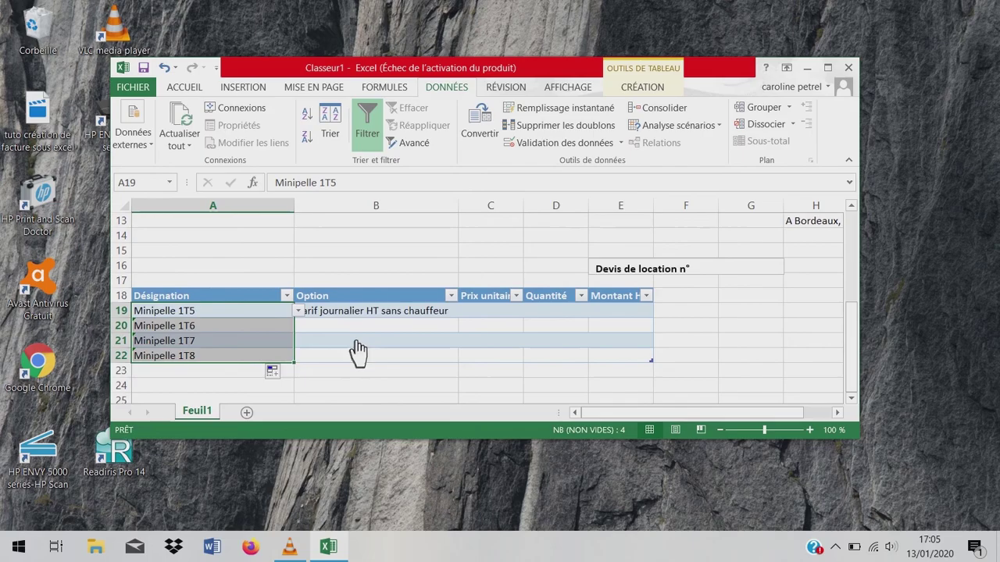
pyautogui.click(398, 313)
pyautogui.moveTo(461, 321); pyautogui.dragTo(458, 368)
pyautogui.click(605, 313)
pyautogui.write('=')
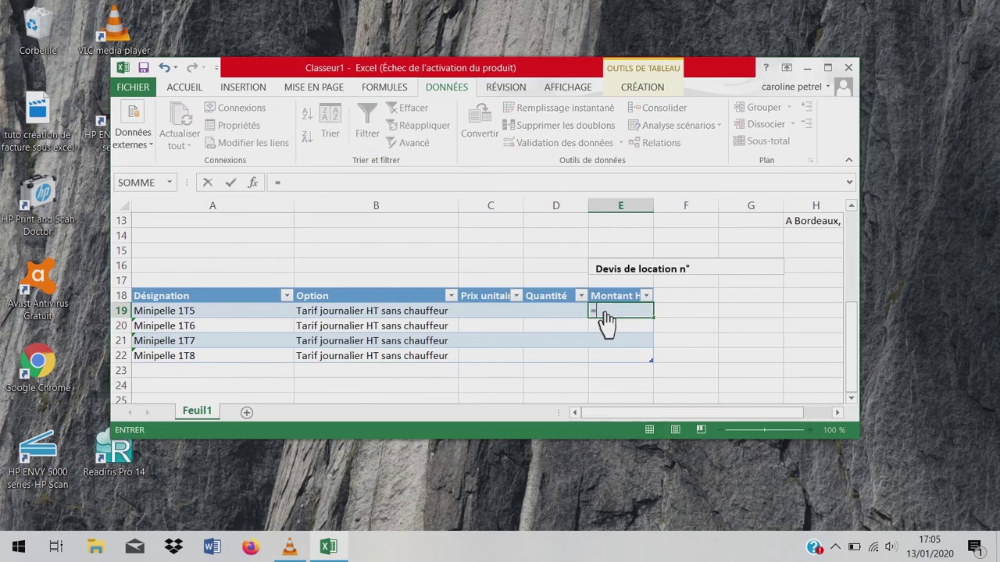
pyautogui.click(500, 317)
pyautogui.write('*')
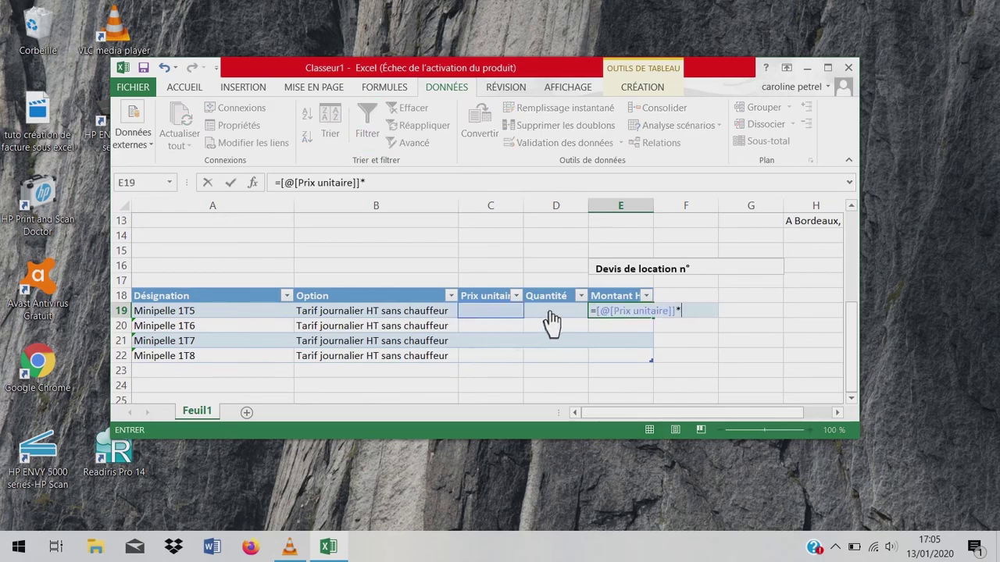
pyautogui.click(549, 320)
pyautogui.press('Return')
pyautogui.click(640, 314)
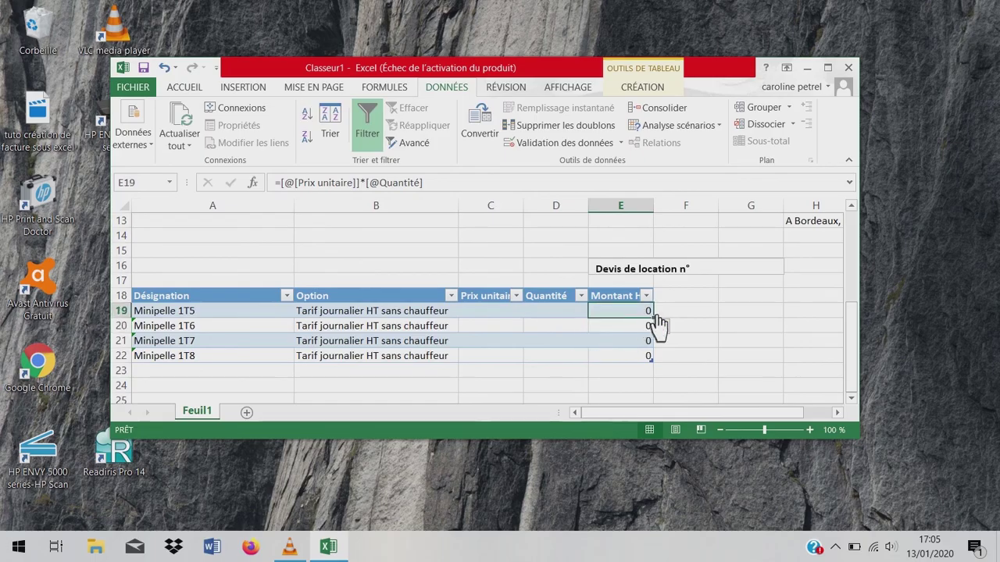
pyautogui.moveTo(656, 320); pyautogui.dragTo(651, 360)
# Enter the labels "Total HT", "Taux TVA" and "Montant TTC" in cells D25, D26 and D27.
pyautogui.click(577, 360)
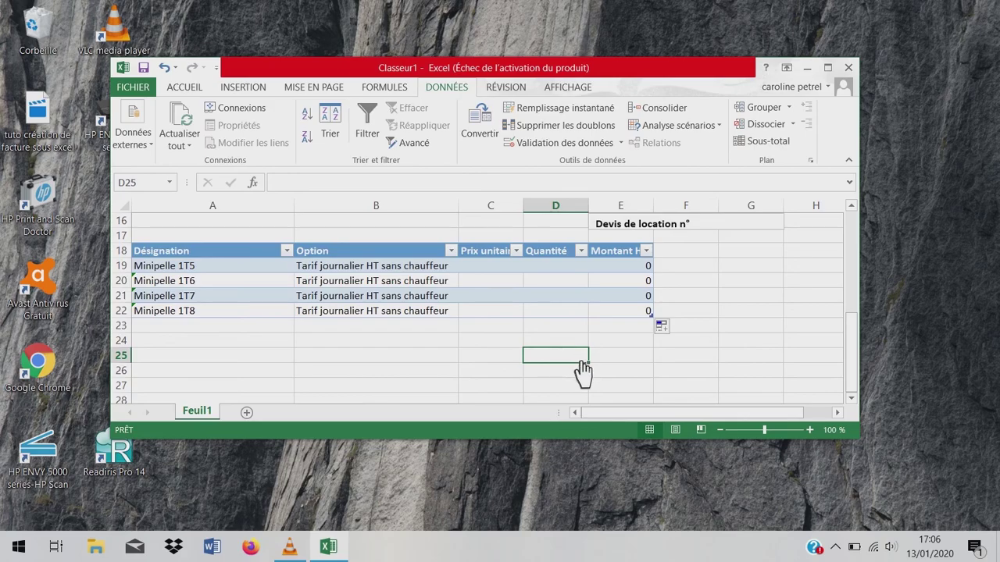
pyautogui.write('Total')
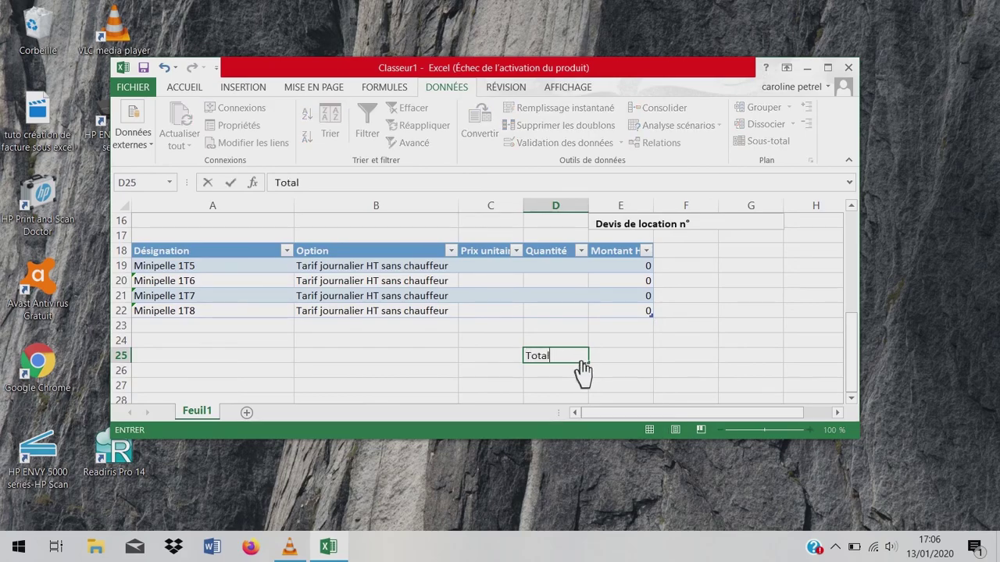
pyautogui.write(' HT')
pyautogui.click(552, 380)
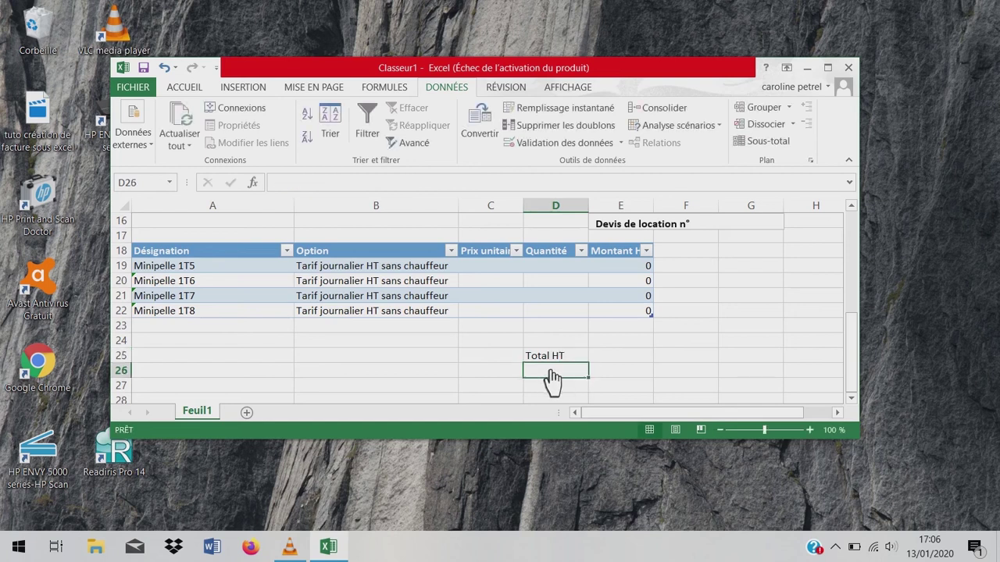
pyautogui.write('Taux')
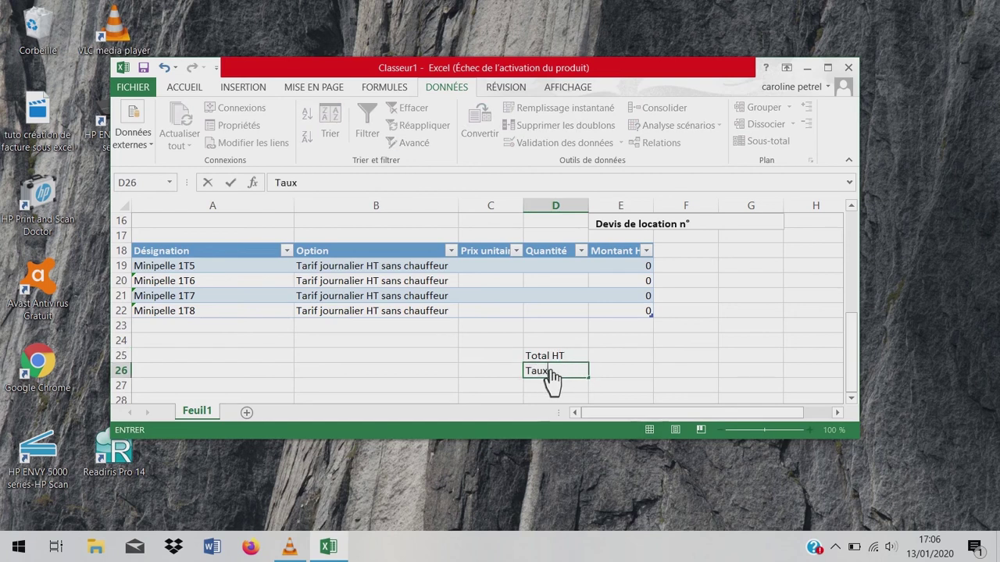
pyautogui.write(' TVA')
pyautogui.click(558, 387)
pyautogui.write('Montant')
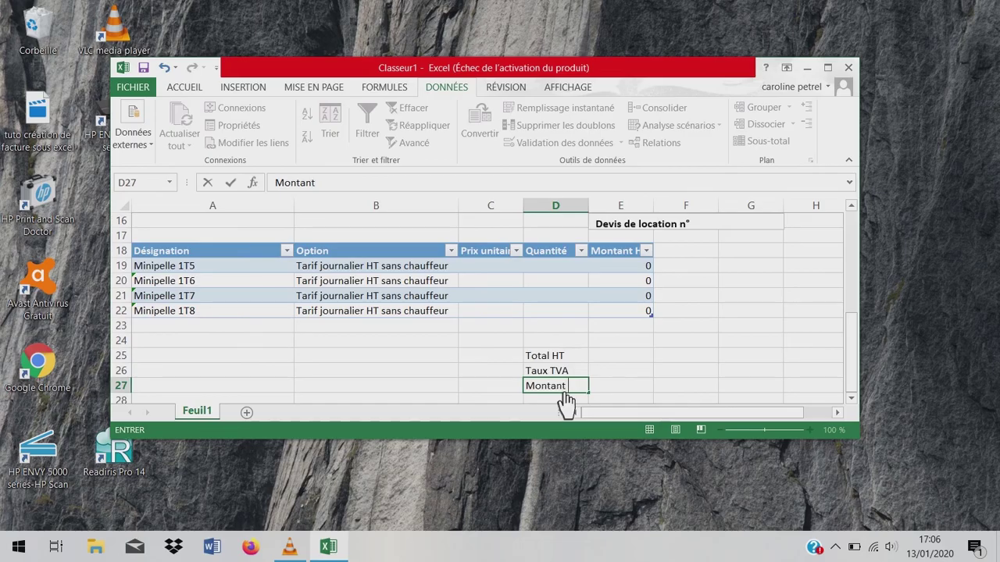
pyautogui.write(' TTC')
# Enter 20% as the VAT rate in E26, beside the "Taux TVA" label.
pyautogui.click(638, 372)
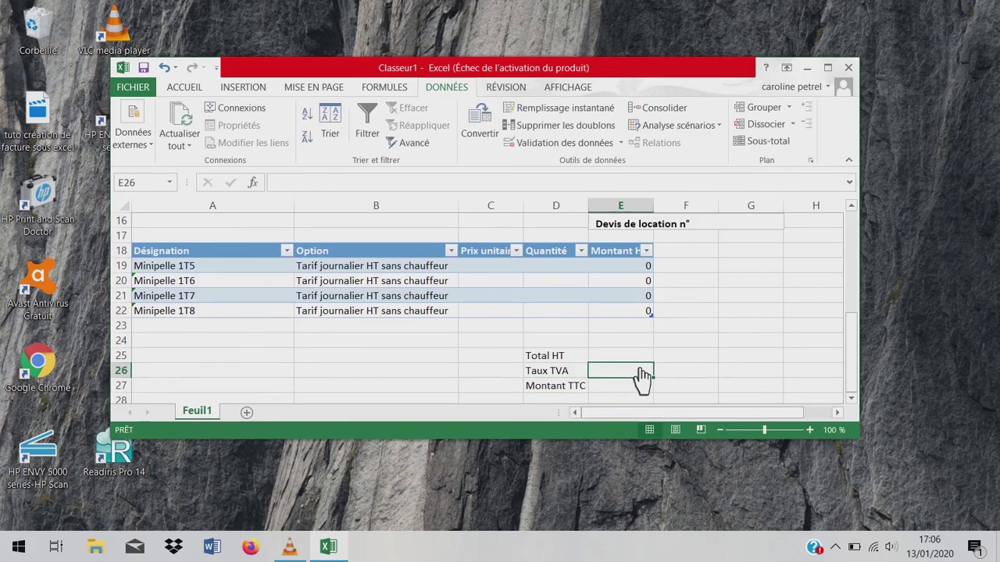
pyautogui.write('20%')
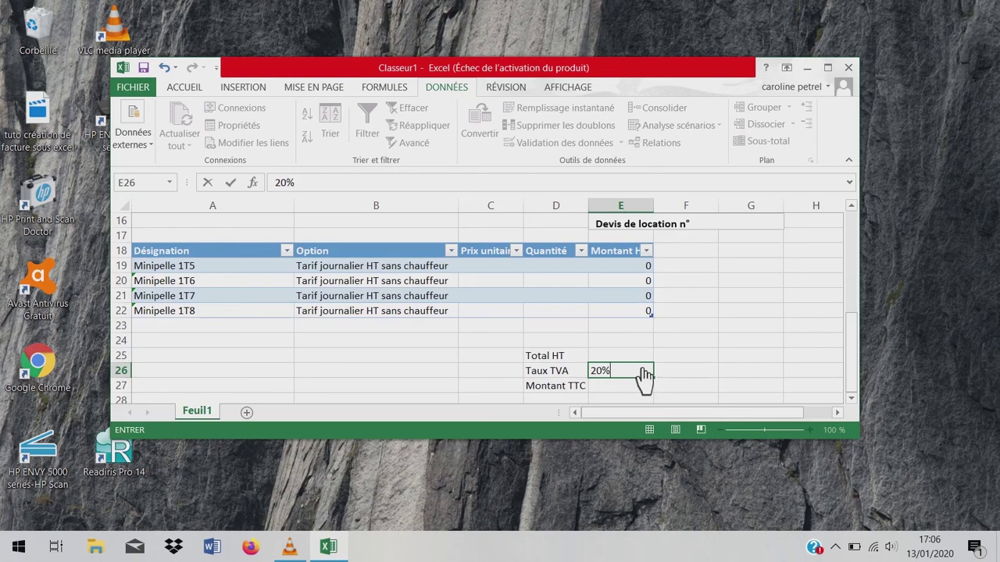
pyautogui.click(630, 361)
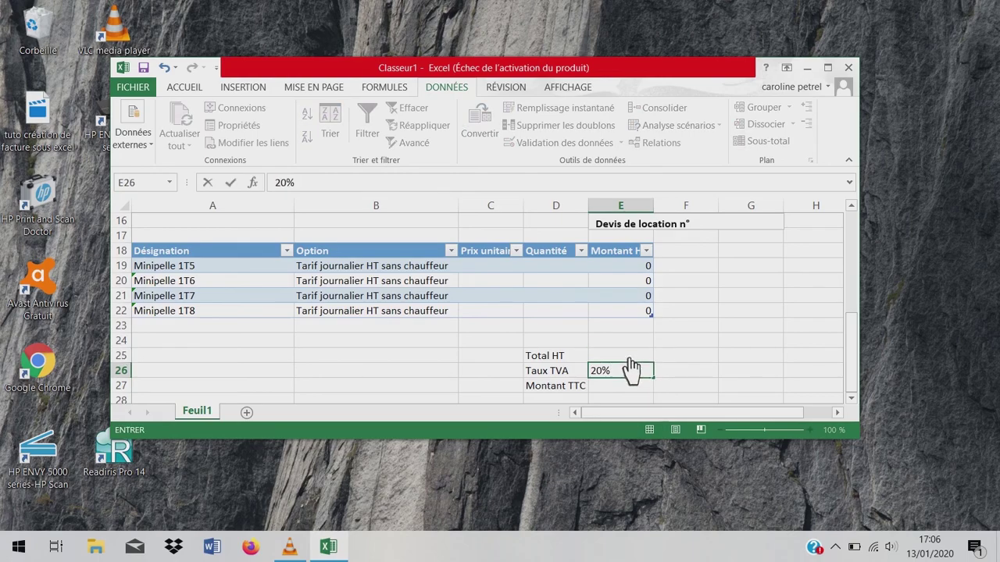
# Enter the formula =E19+E20+E21+E22 in E25 to calculate the Total HT.
pyautogui.click(630, 361)
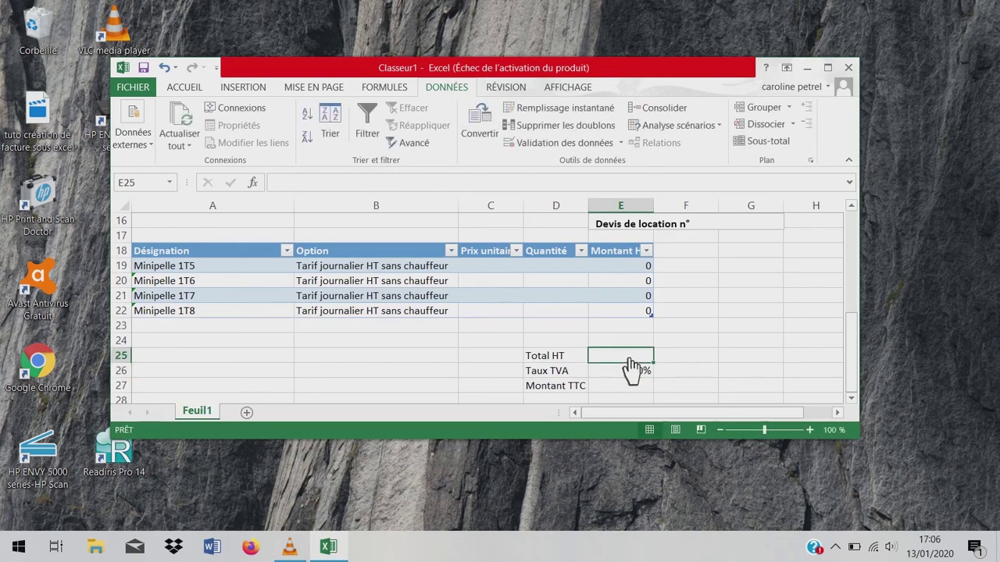
pyautogui.write('=')
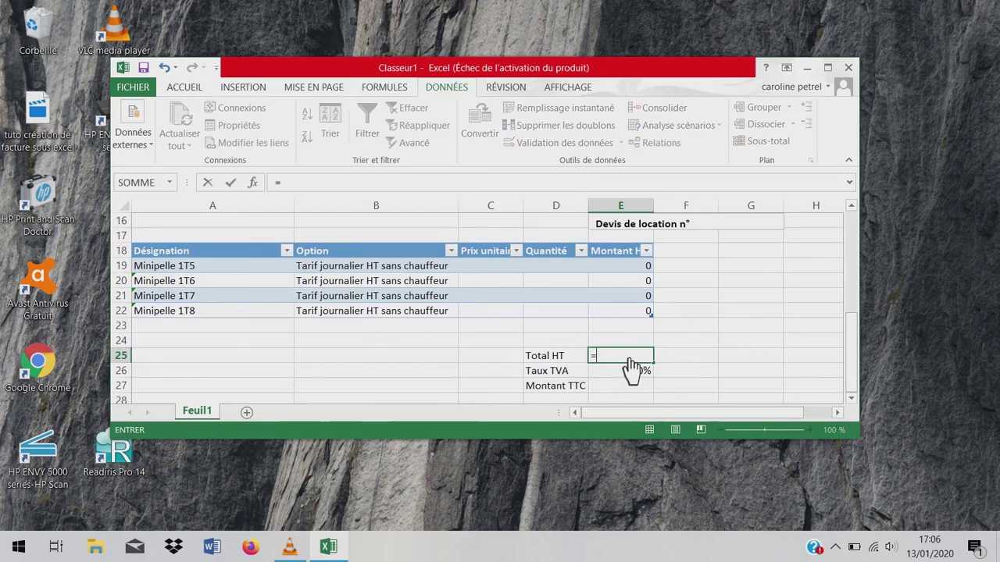
pyautogui.click(637, 270)
pyautogui.write('+')
pyautogui.click(637, 286)
pyautogui.write('+')
pyautogui.click(636, 296)
pyautogui.write('+')
pyautogui.click(632, 311)
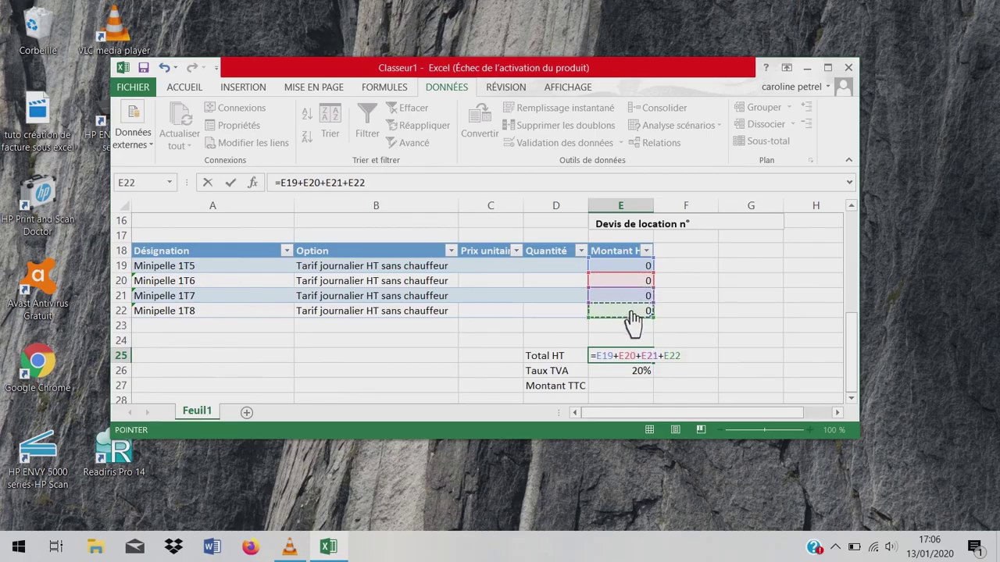
pyautogui.press('Return')
# Enter the formula =E25*1,2 in E27 to calculate the Montant TTC.
pyautogui.click(632, 388)
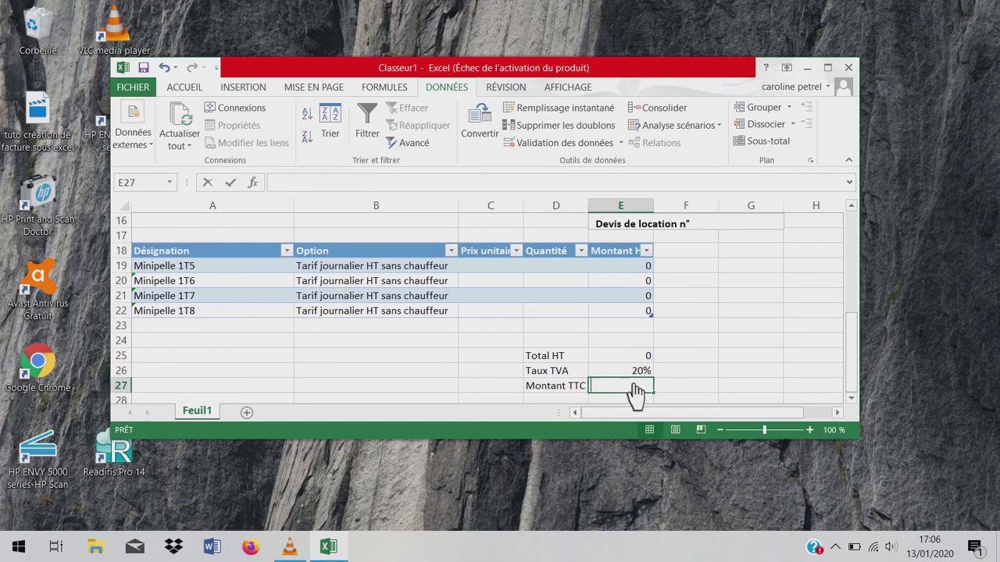
pyautogui.write('=')
pyautogui.click(637, 358)
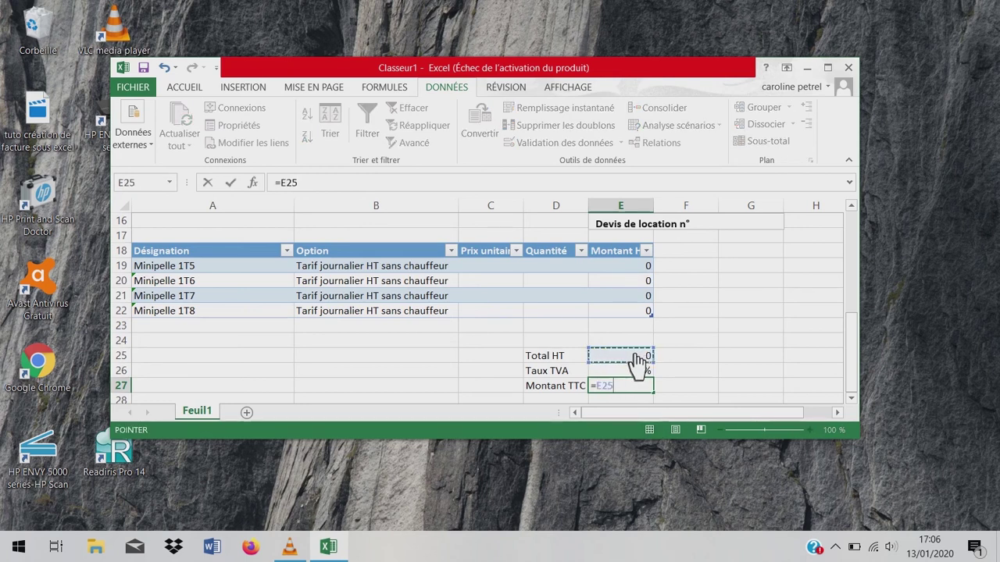
pyautogui.write('*1,')
pyautogui.press('Return')
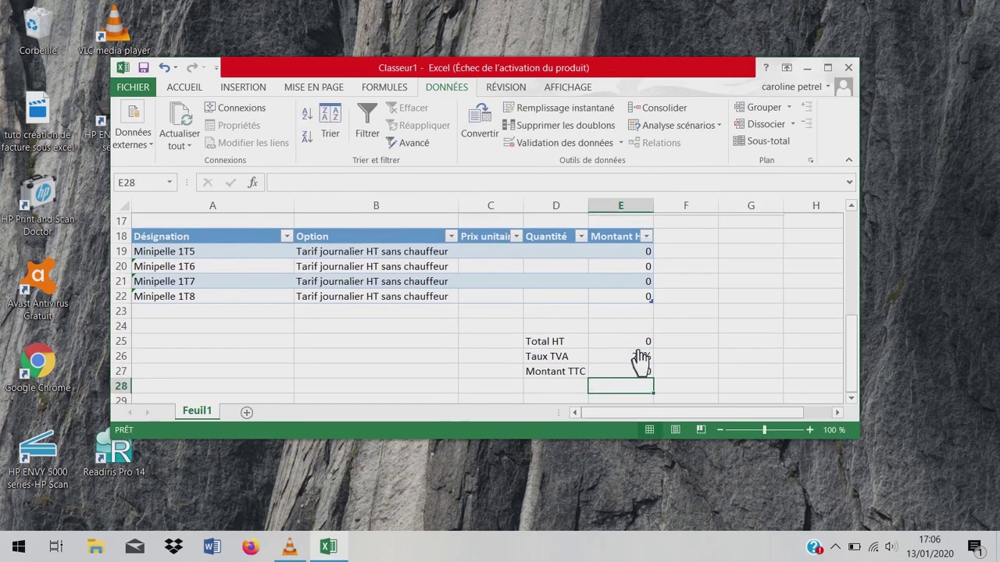
# Test the calculations by entering a unit price of 120 in C19 and a quantity of 1 in D19.
pyautogui.click(491, 251)
pyautogui.write('120')
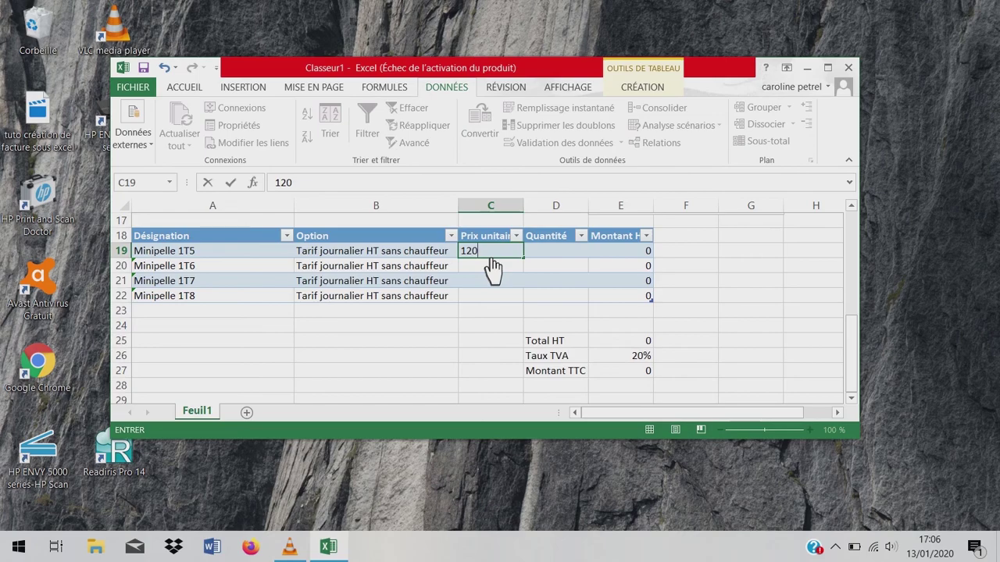
pyautogui.click(561, 264)
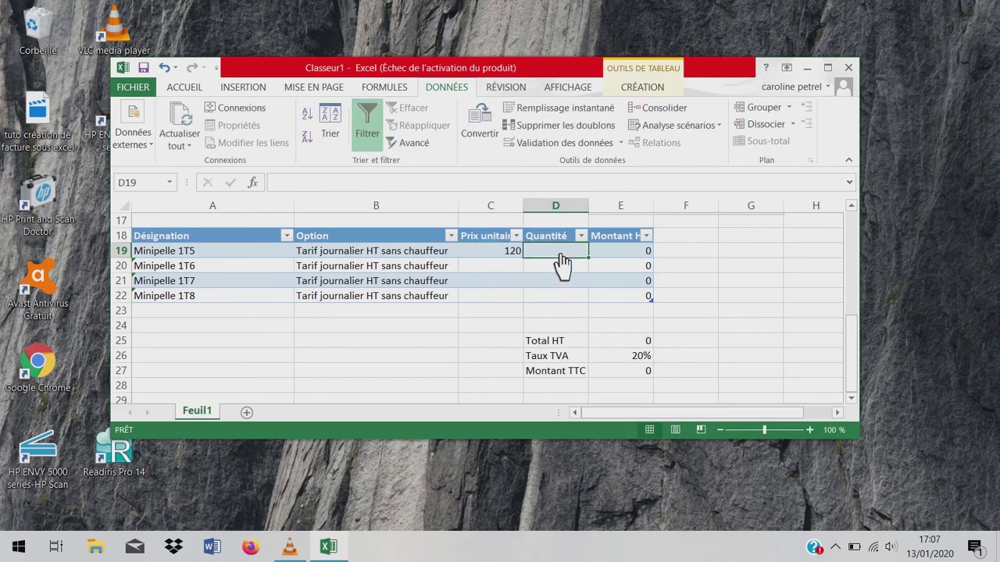
pyautogui.write('1')
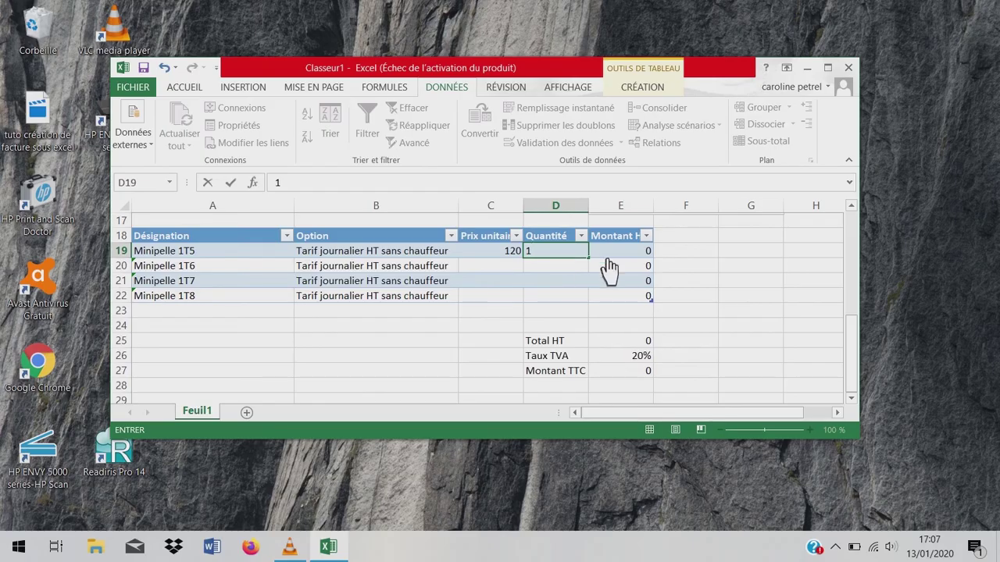
pyautogui.click(635, 258)
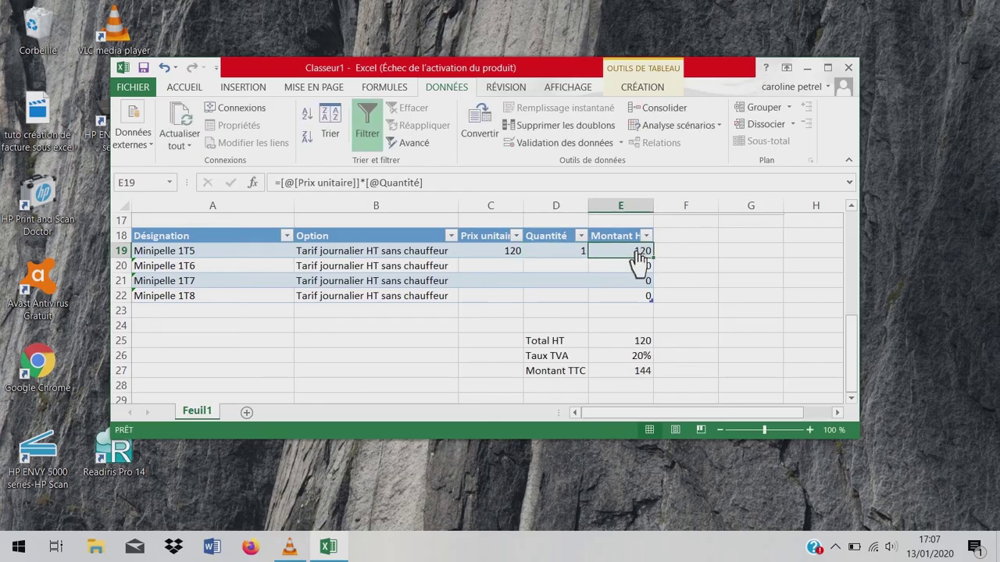
# Choose Minipelle 5T as the designation in A20 and Tarif horaire avec chauffeur as the option in B20.
pyautogui.click(240, 268)
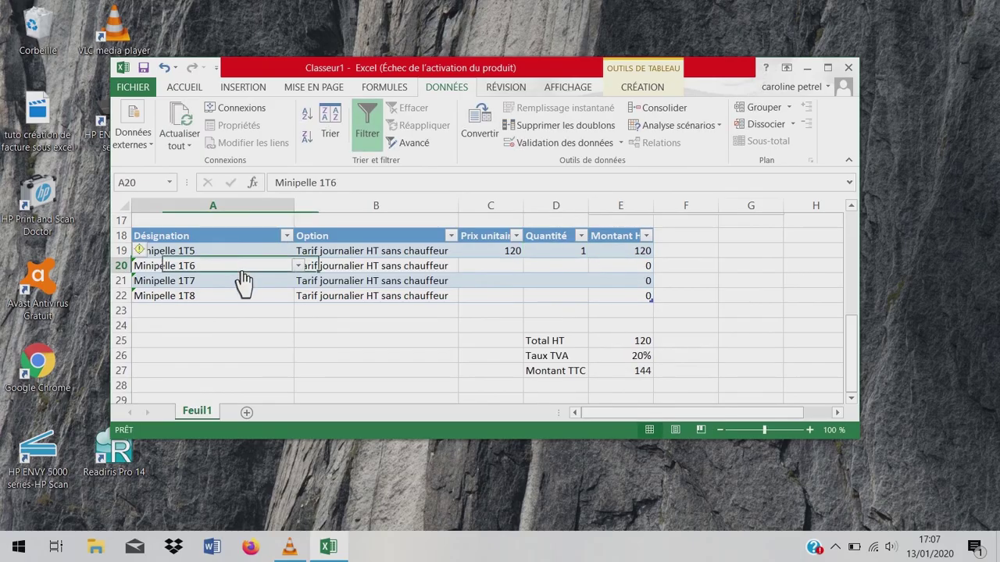
pyautogui.click(298, 266)
pyautogui.click(211, 296)
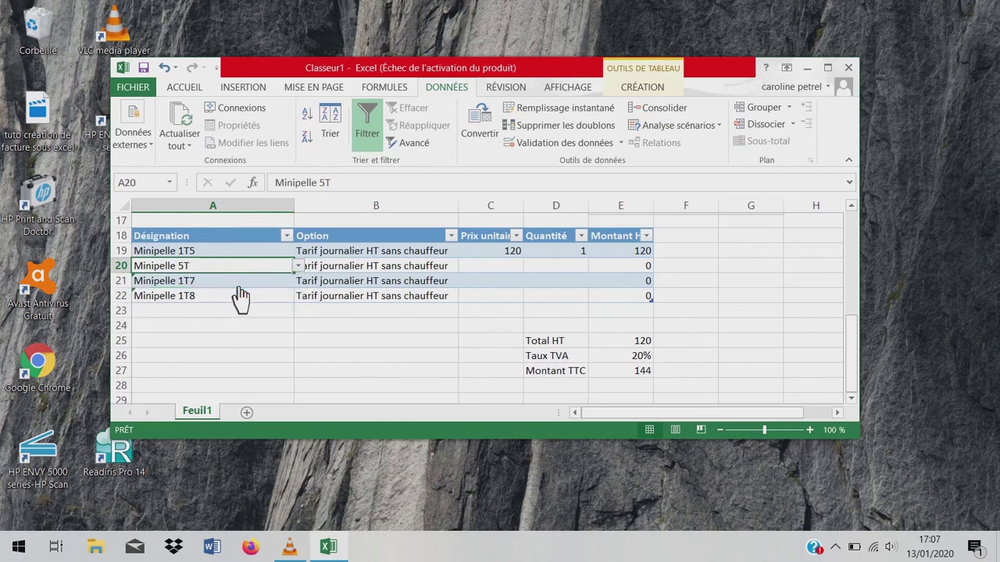
pyautogui.click(334, 270)
pyautogui.click(468, 267)
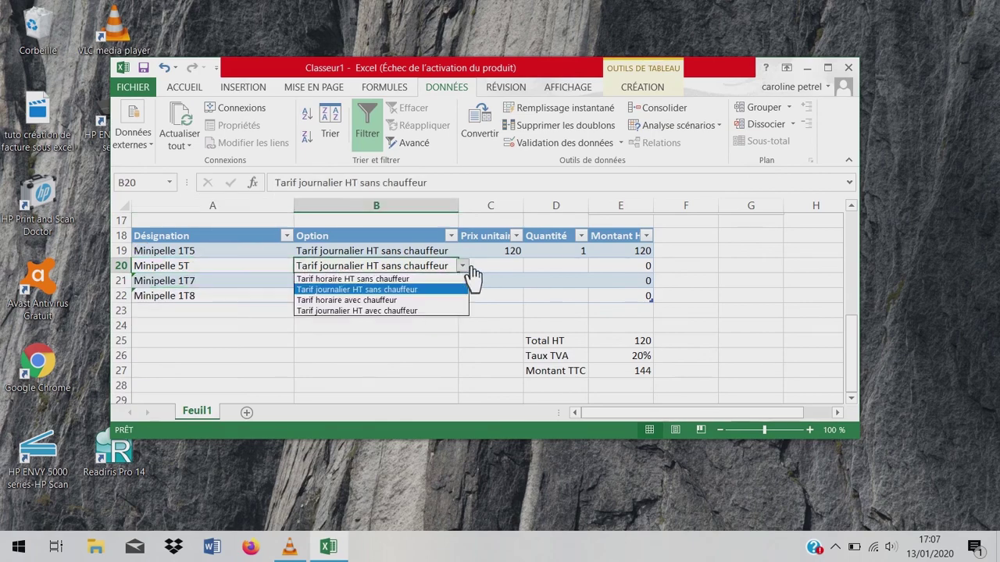
pyautogui.click(378, 300)
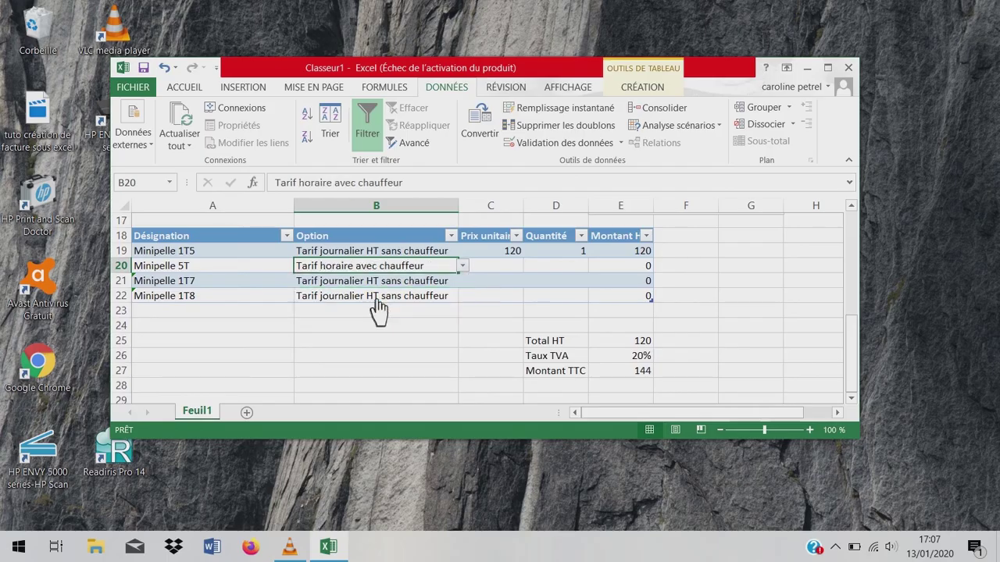
# Enter a unit price of 520 in C20 and a quantity of 2 in D20.
pyautogui.click(507, 275)
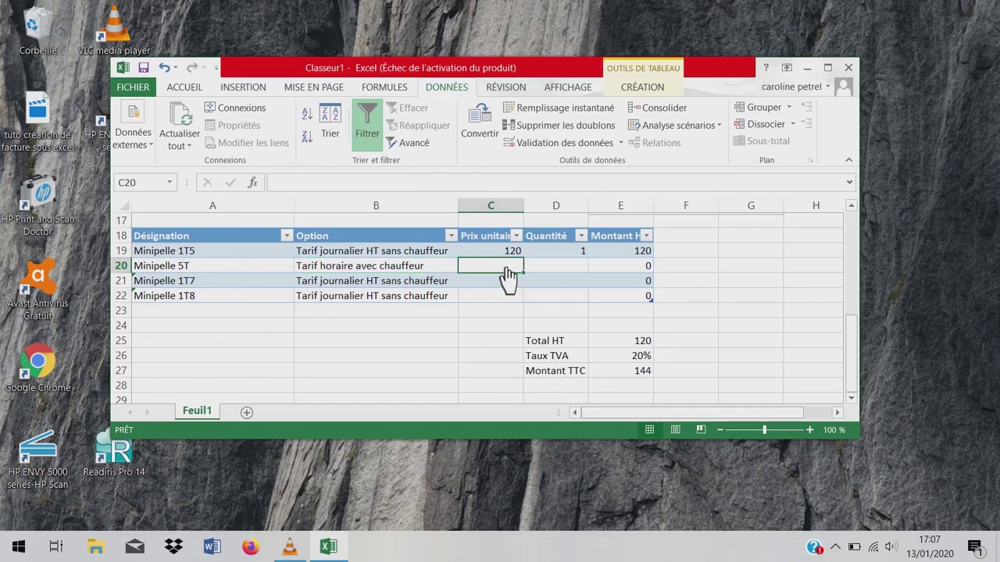
pyautogui.write('520')
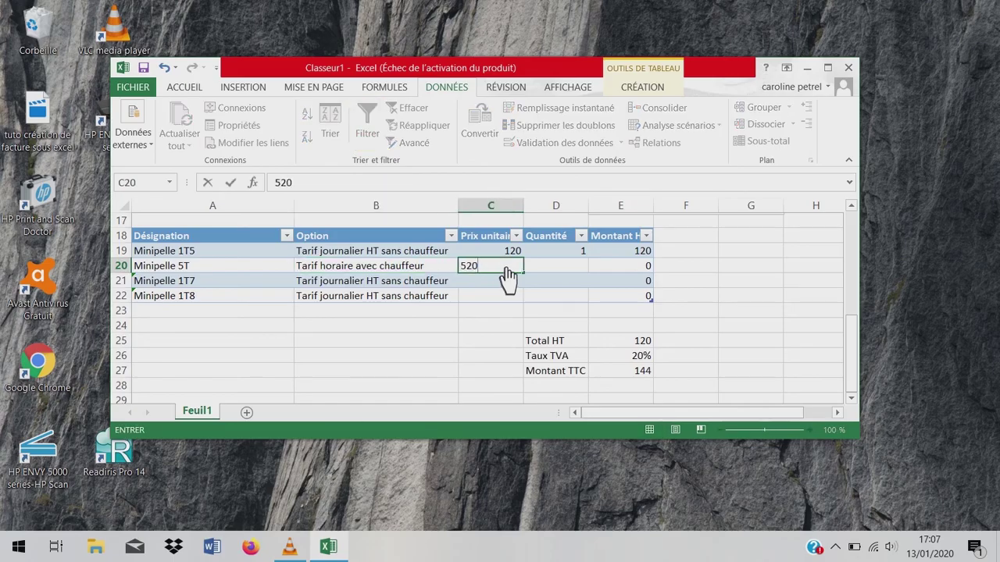
pyautogui.click(578, 275)
pyautogui.write('2')
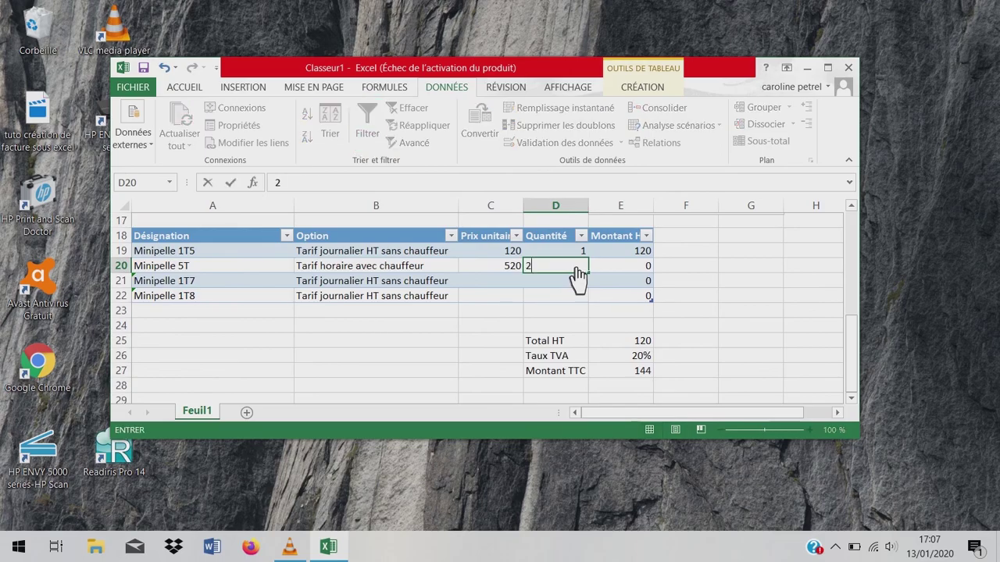
pyautogui.click(637, 273)
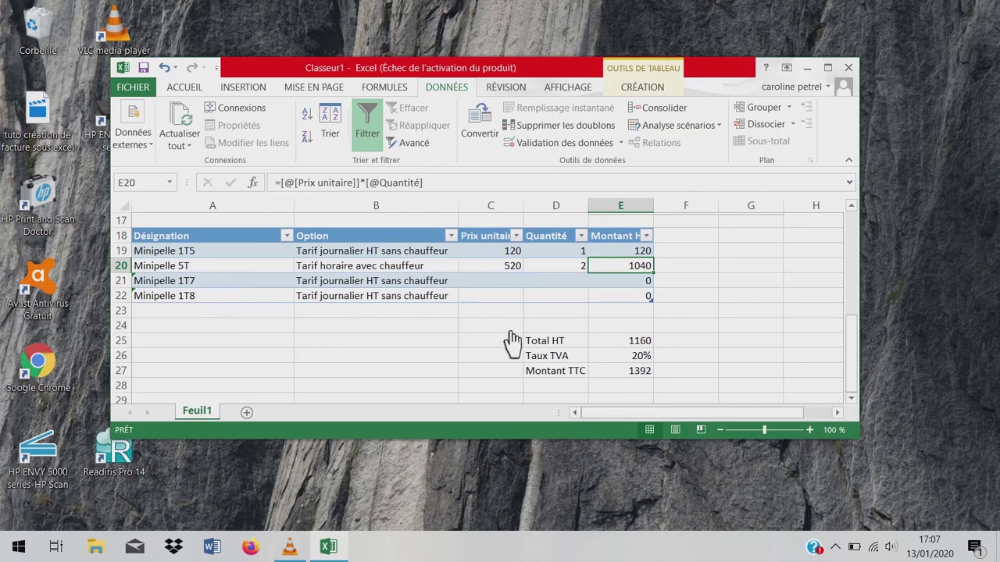
# Clear the designation and option entries in rows 21 and 22 of the item table.
pyautogui.click(233, 286)
pyautogui.press('Delete')
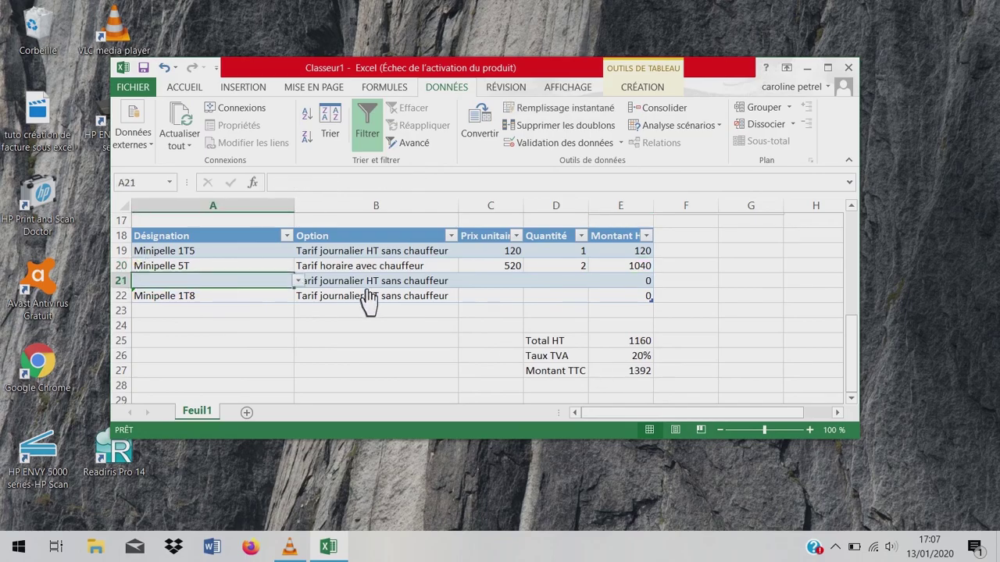
pyautogui.click(368, 286)
pyautogui.press('Delete')
pyautogui.click(245, 298)
pyautogui.press('Delete')
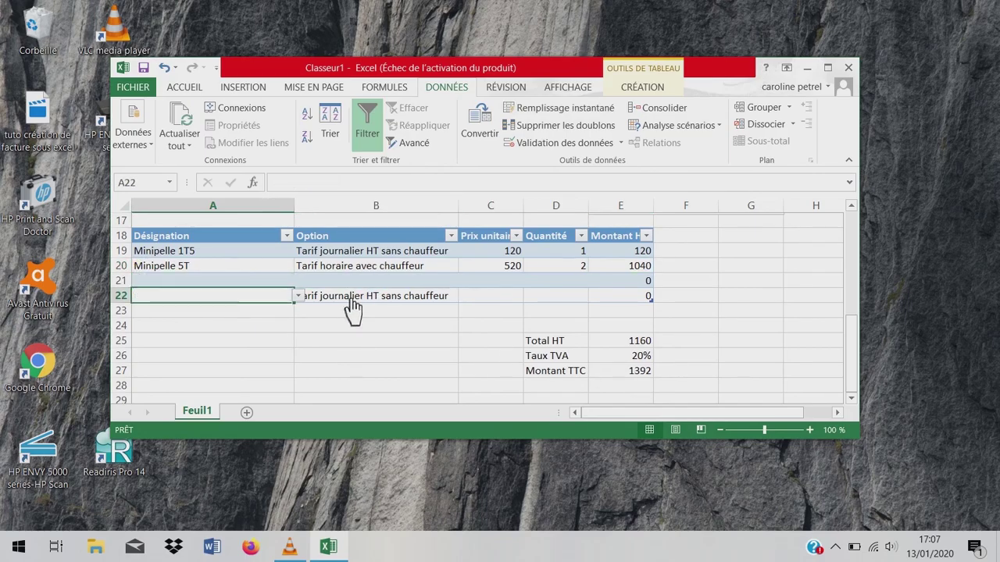
pyautogui.click(351, 297)
pyautogui.press('Delete')
# Add the notes "Date de location :" in A29 and "Devis valable 3 mois" in A30, below the totals.
pyautogui.moveTo(857, 320); pyautogui.dragTo(859, 337)
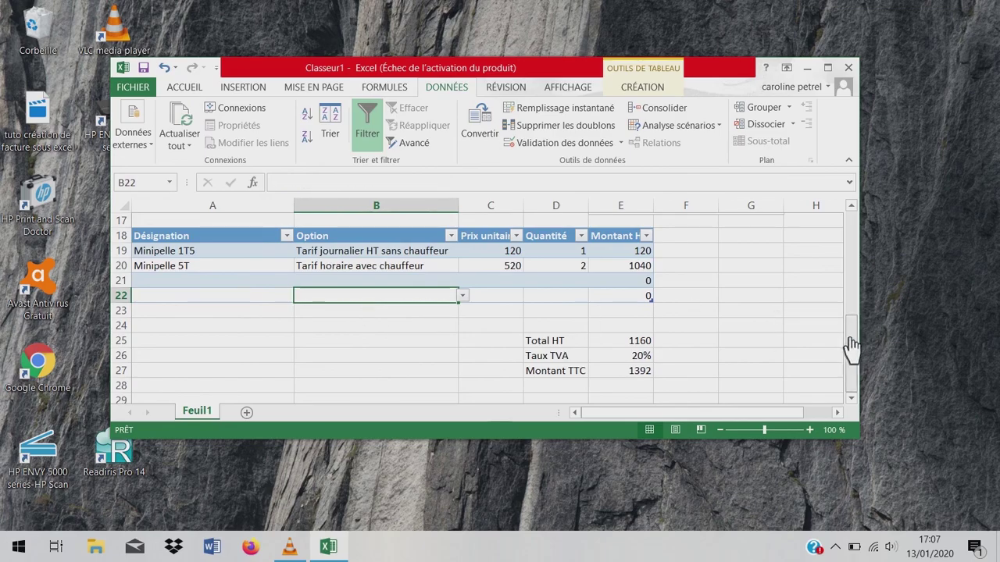
pyautogui.click(199, 398)
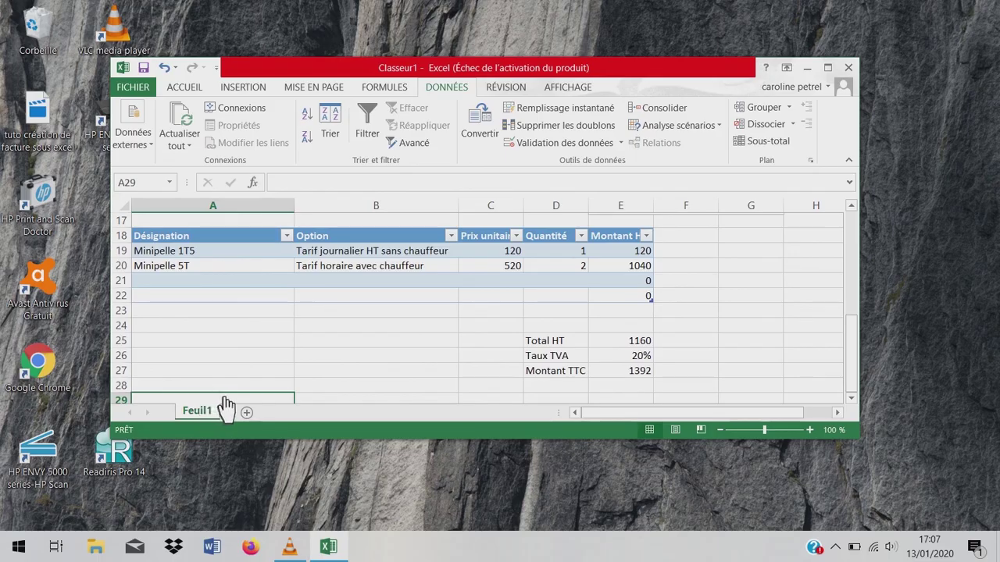
pyautogui.write('Dat')
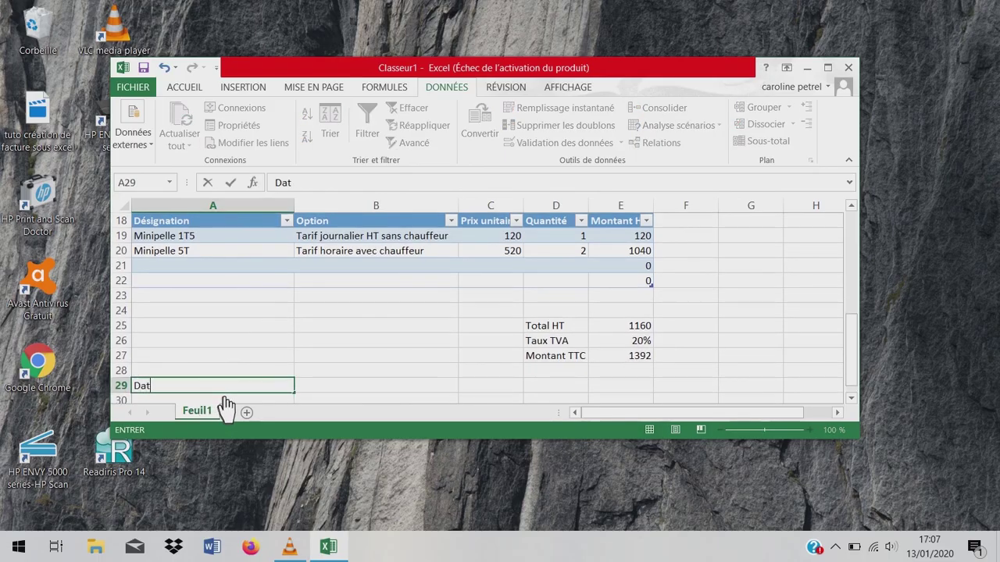
pyautogui.write('e de location :')
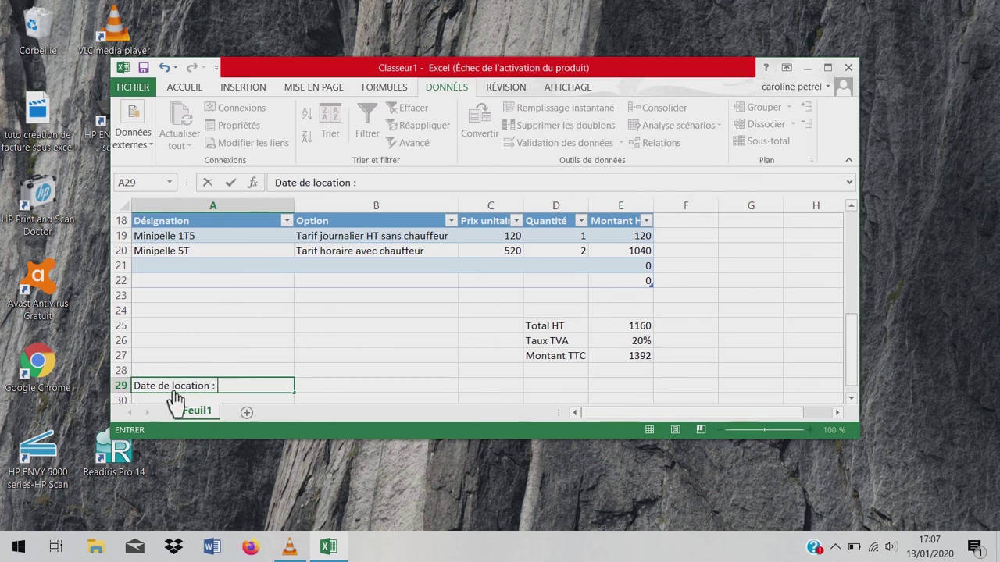
pyautogui.press('Return')
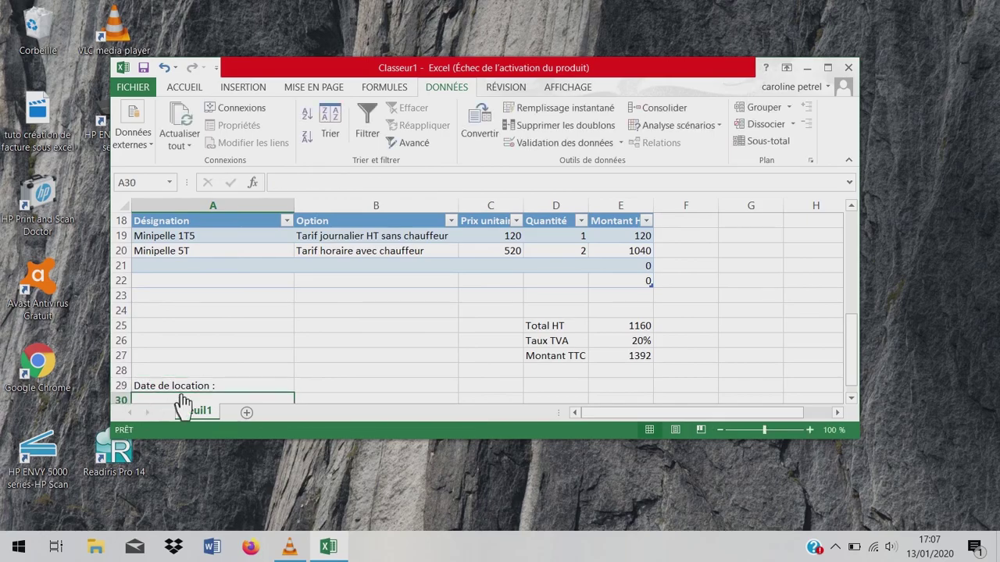
pyautogui.write('De')
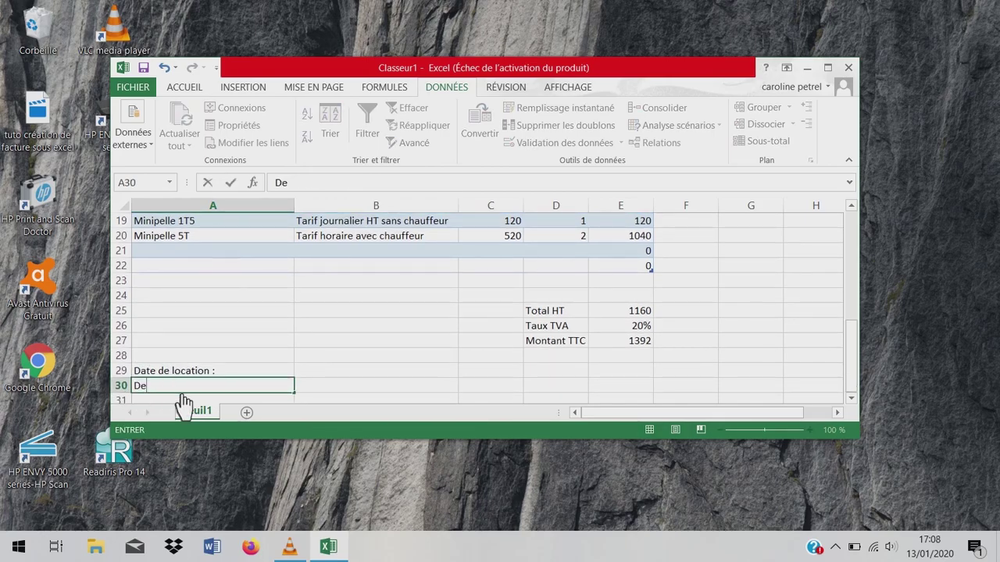
pyautogui.write('vis valabl')
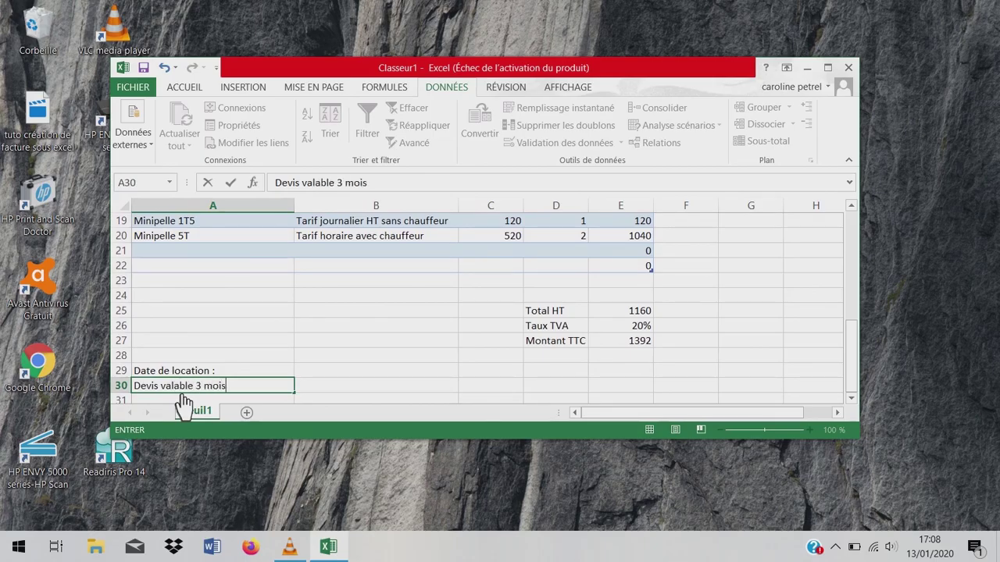
pyautogui.write('e 3 mois')
pyautogui.press('Return')
# Enter the payment terms "Paiement : acompte de 30% à la commande, solde à reception de l'engin" in A31.
pyautogui.write('Paiement : ')
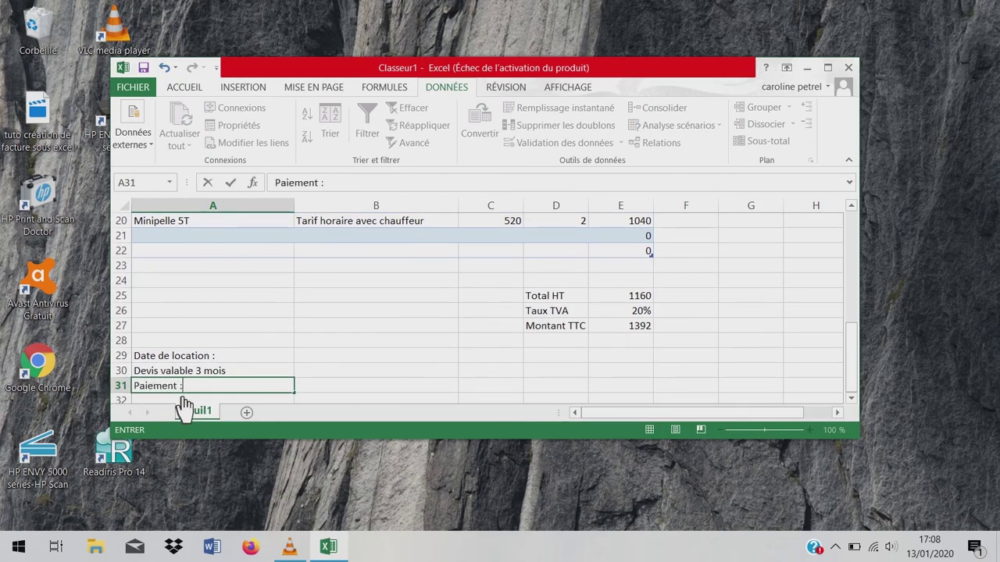
pyautogui.write('acompte de 30% à la commande')
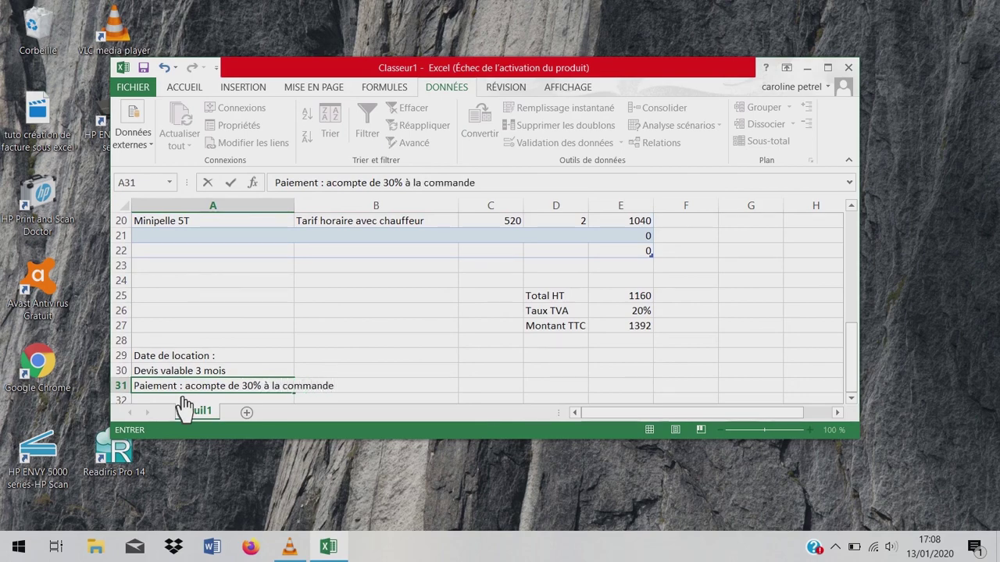
pyautogui.write(', solde à recep')
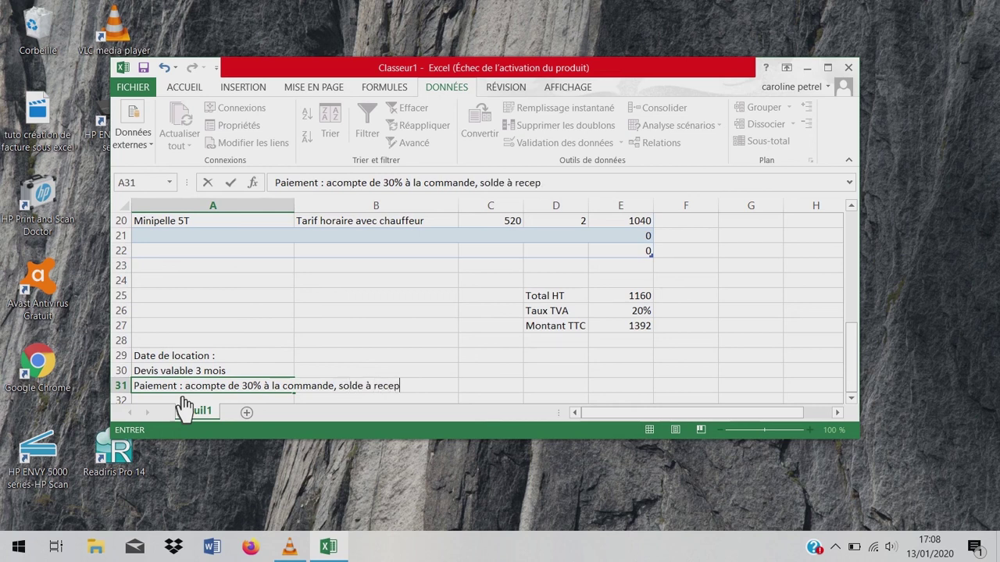
pyautogui.write("tion de l'engin")
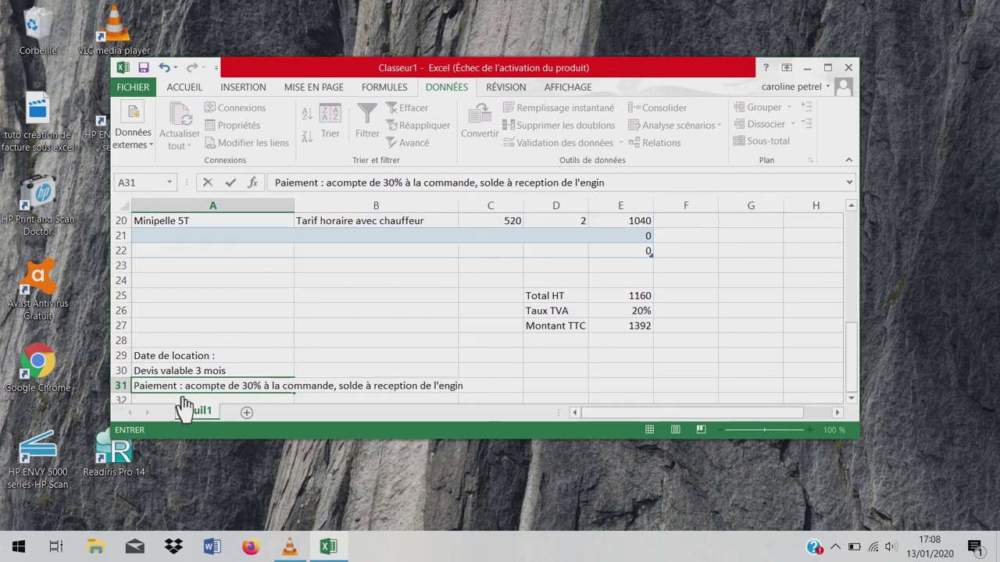
pyautogui.press('Return')
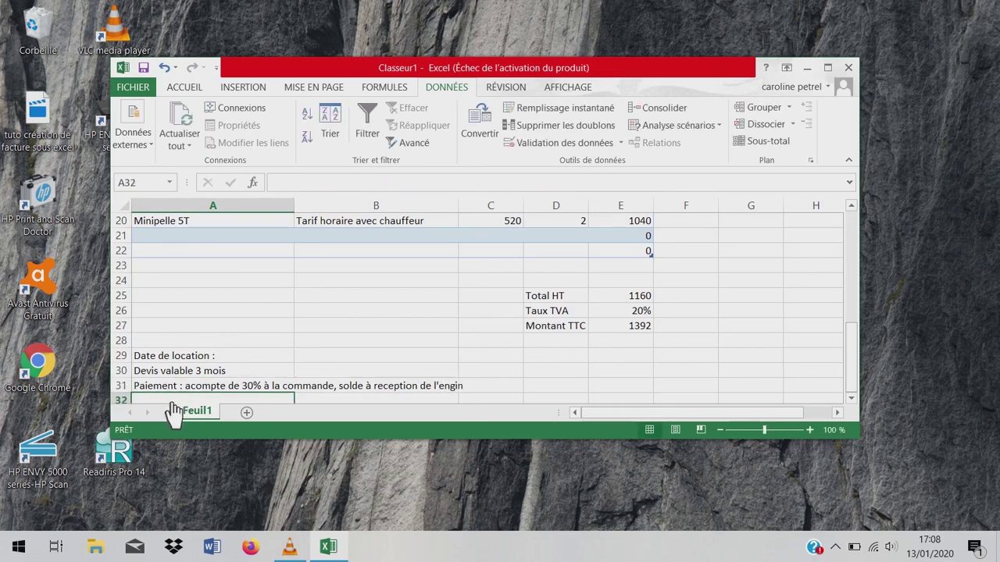
# Enter the deposit note "Caution : 1000 Euros" in A32.
pyautogui.write('Cauti')
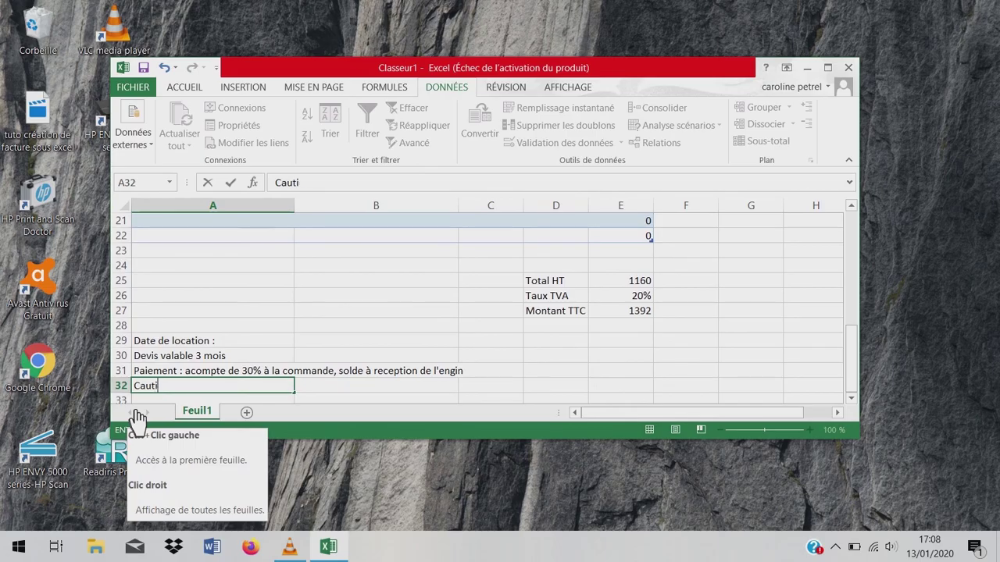
pyautogui.write('on : 1000 Euros')
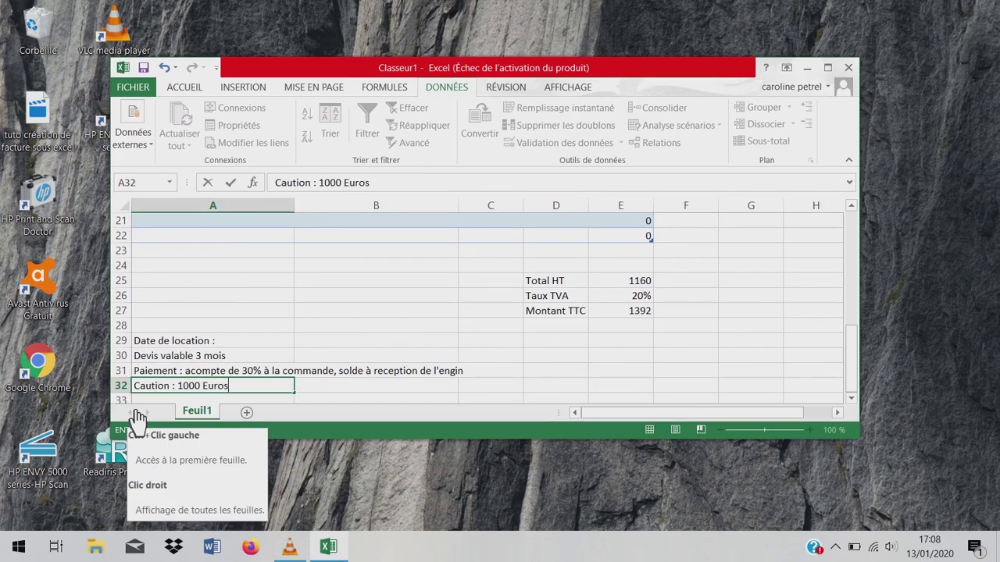
pyautogui.click(555, 402)
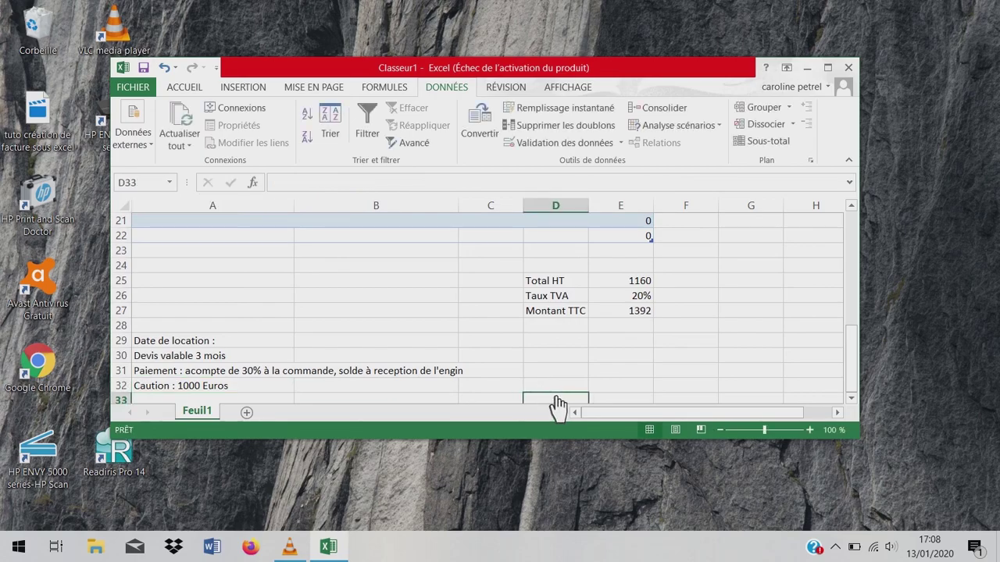
# Draw a rectangle about 6.75 cm wide and 2.12 cm high across columns D to G, over rows 35 to 38.
pyautogui.click(503, 406)
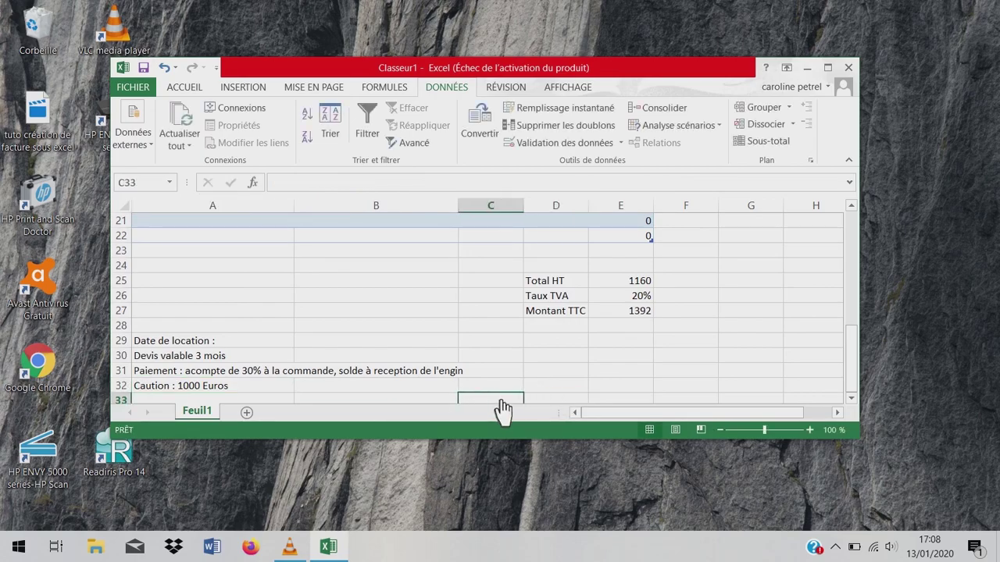
pyautogui.press('Down')
pyautogui.press('Down')
pyautogui.press('Down')
pyautogui.press('Down')
pyautogui.press('Down')
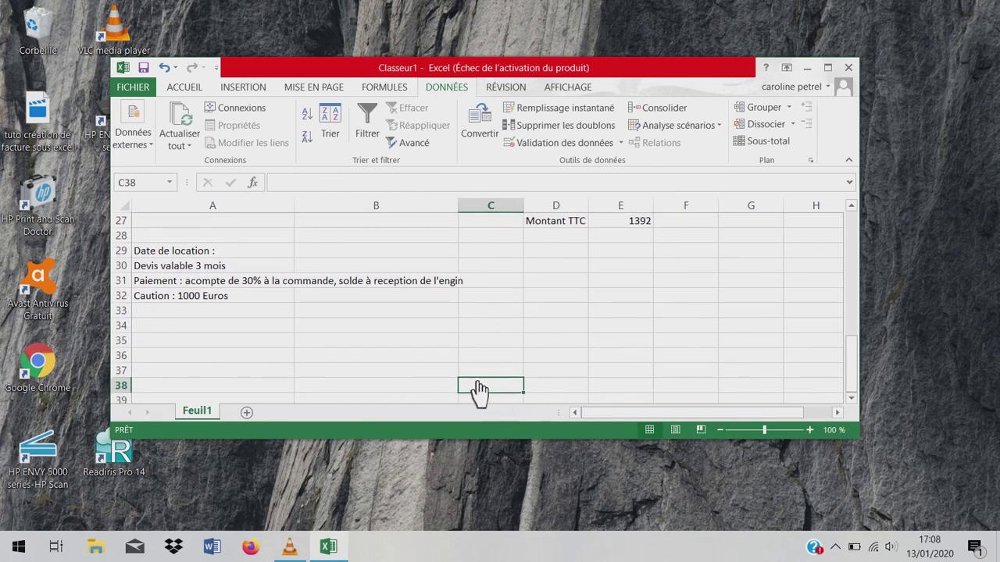
pyautogui.click(474, 326)
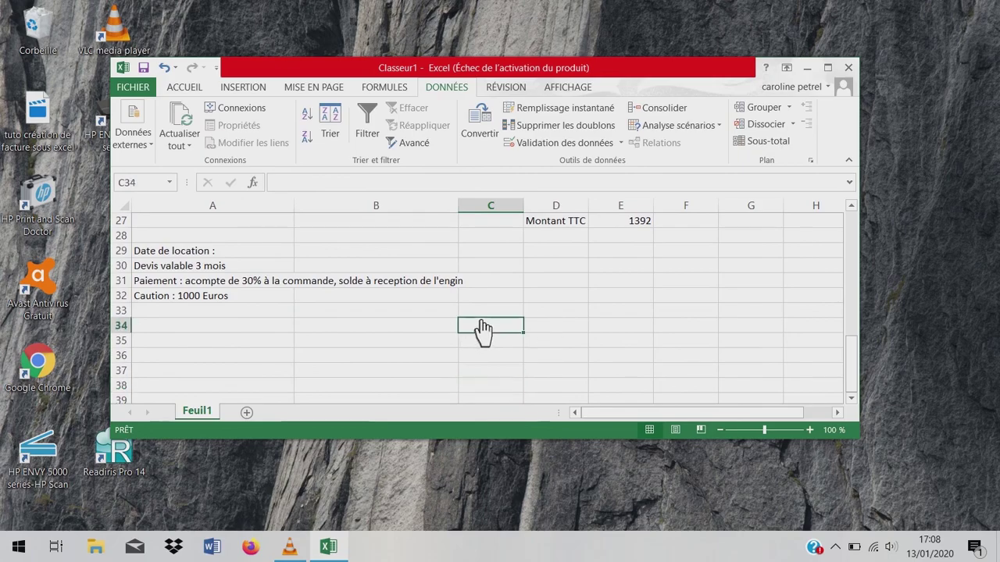
pyautogui.click(243, 90)
pyautogui.click(180, 129)
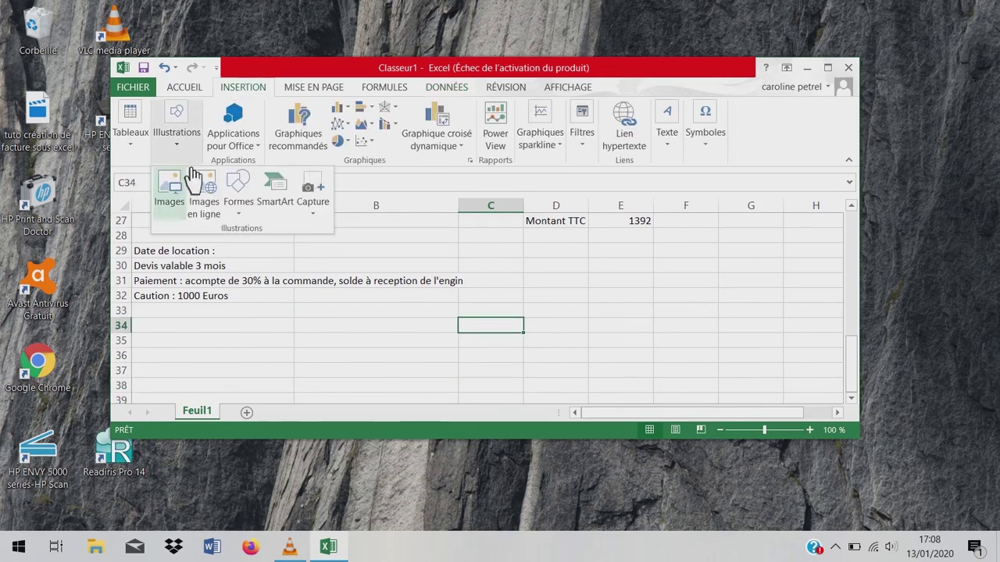
pyautogui.click(238, 188)
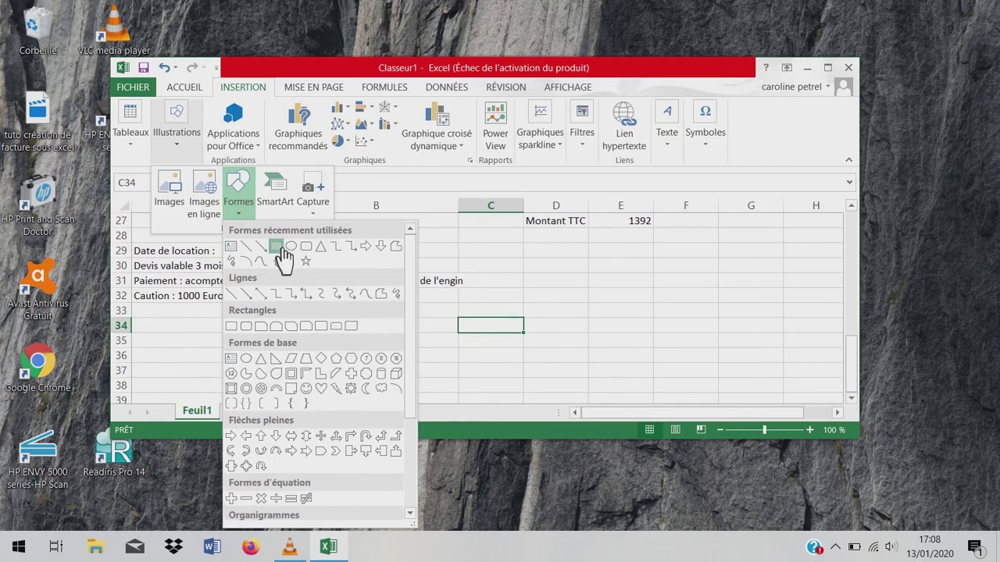
pyautogui.click(280, 252)
pyautogui.moveTo(523, 331); pyautogui.dragTo(730, 394)
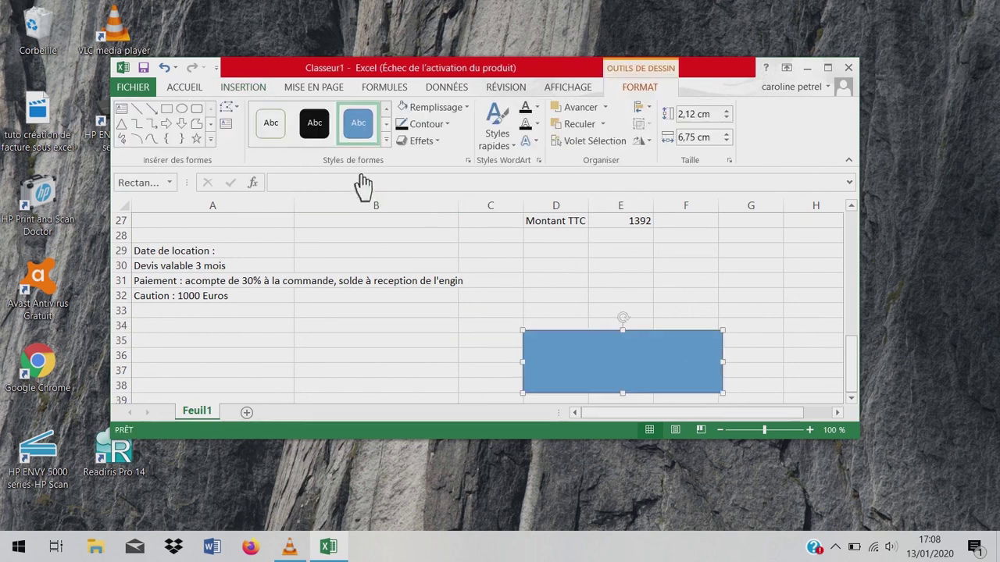
# Format the rectangle with a white fill and a thicker black outline.
pyautogui.click(457, 107)
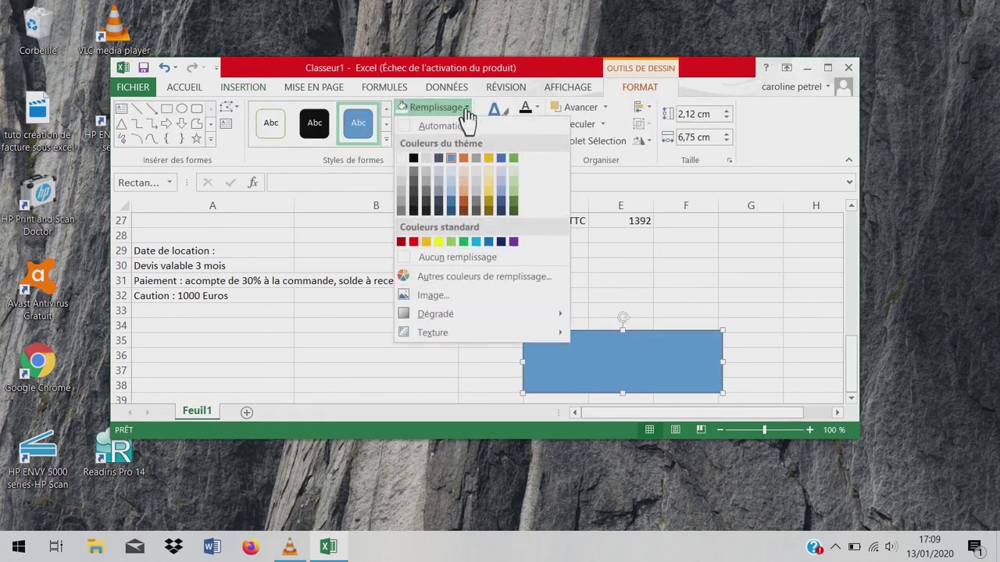
pyautogui.click(411, 129)
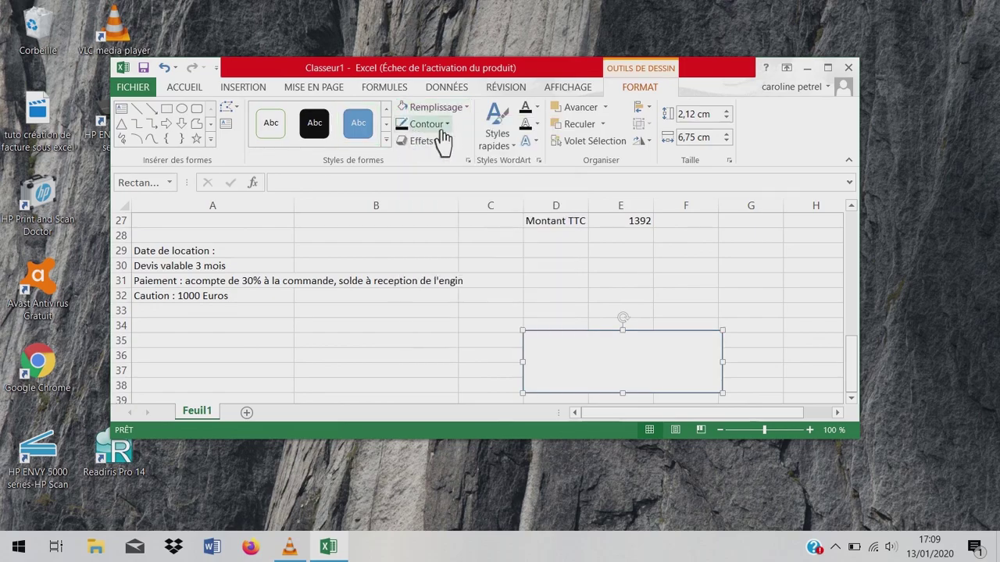
pyautogui.click(428, 125)
pyautogui.click(412, 144)
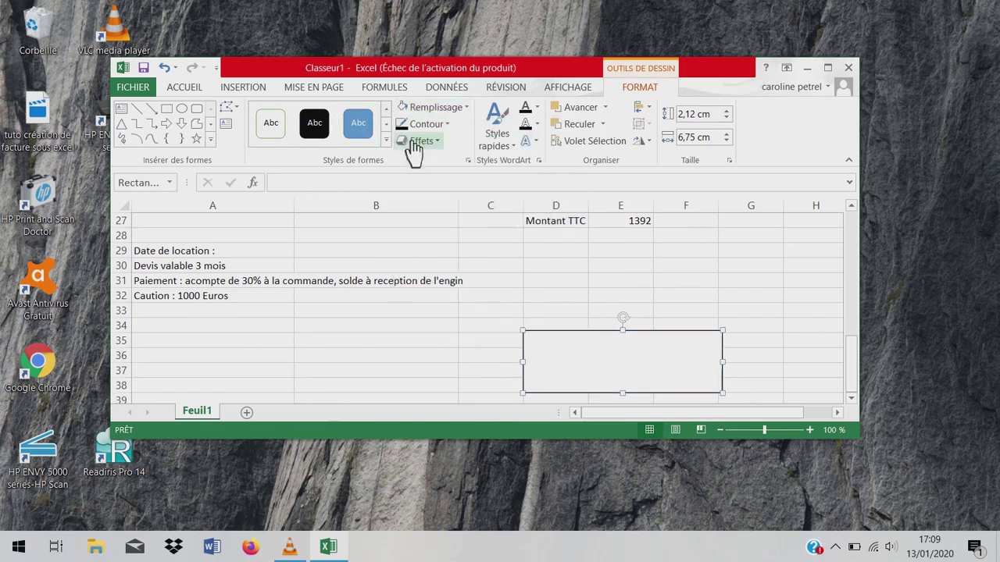
pyautogui.click(441, 125)
pyautogui.moveTo(456, 314)
pyautogui.click(624, 379)
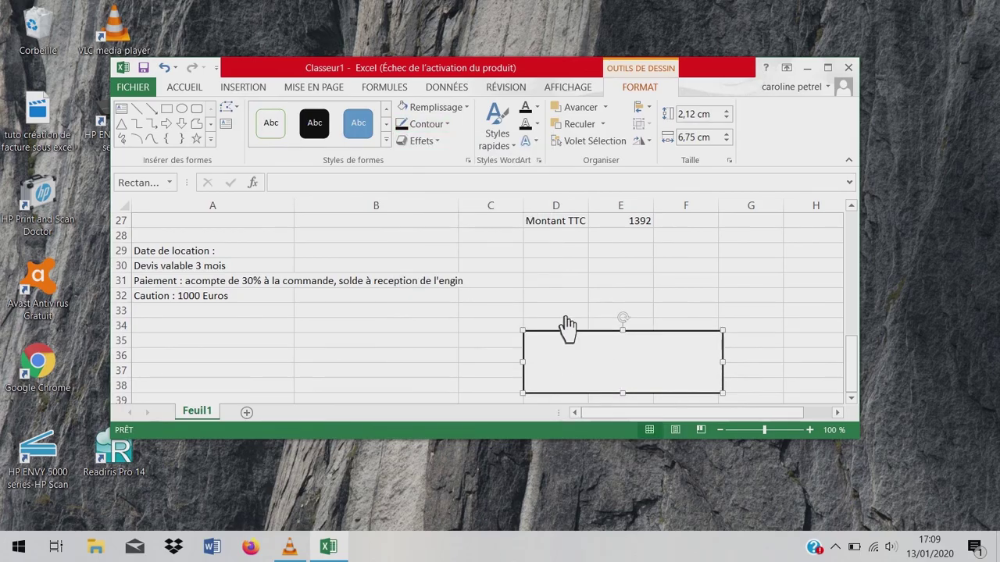
# Set the rectangle's text colour to automatic and enter "Devis accepté le" and "Signature" on two lines inside it.
pyautogui.click(536, 107)
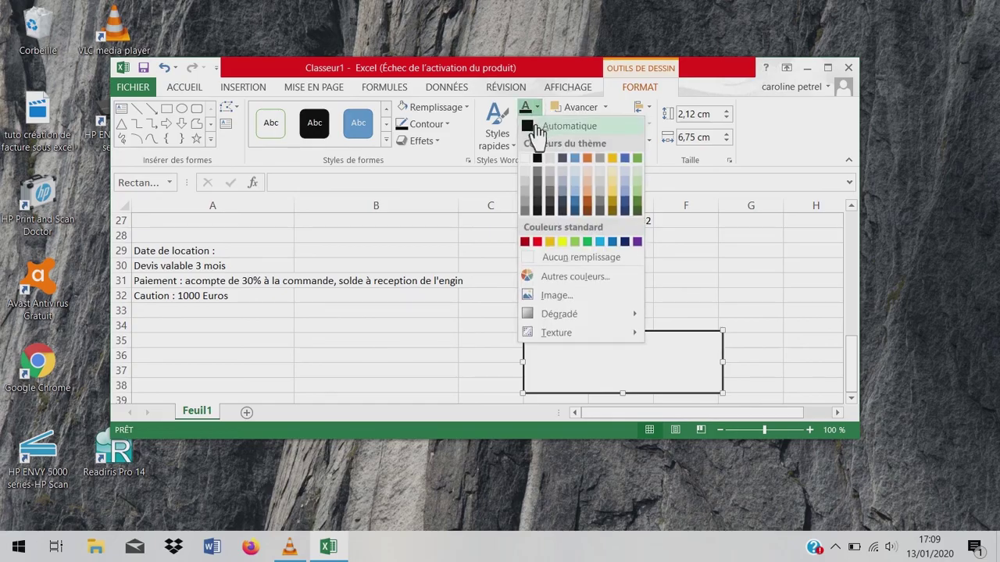
pyautogui.click(539, 129)
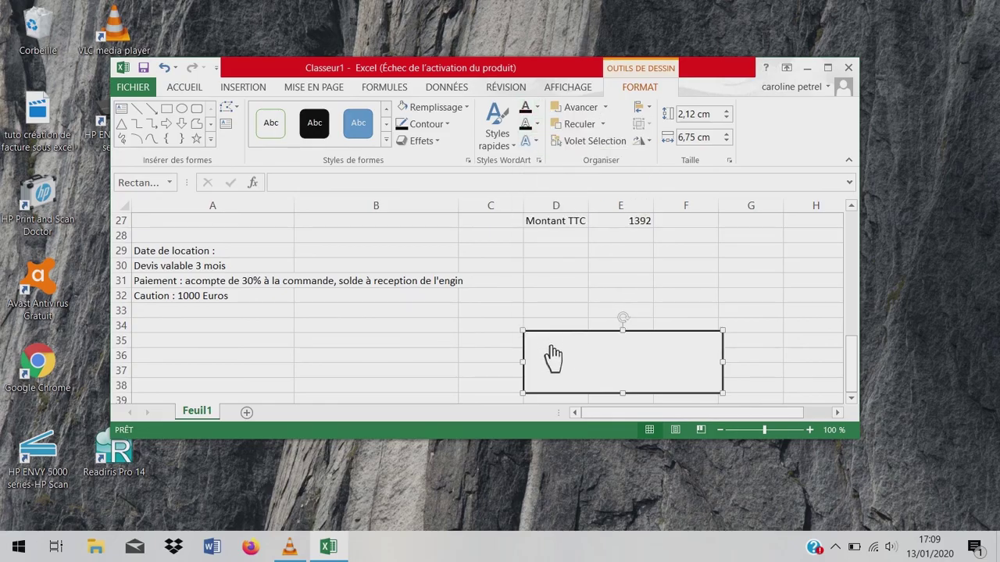
pyautogui.write('Devis accepté le')
pyautogui.press('Return')
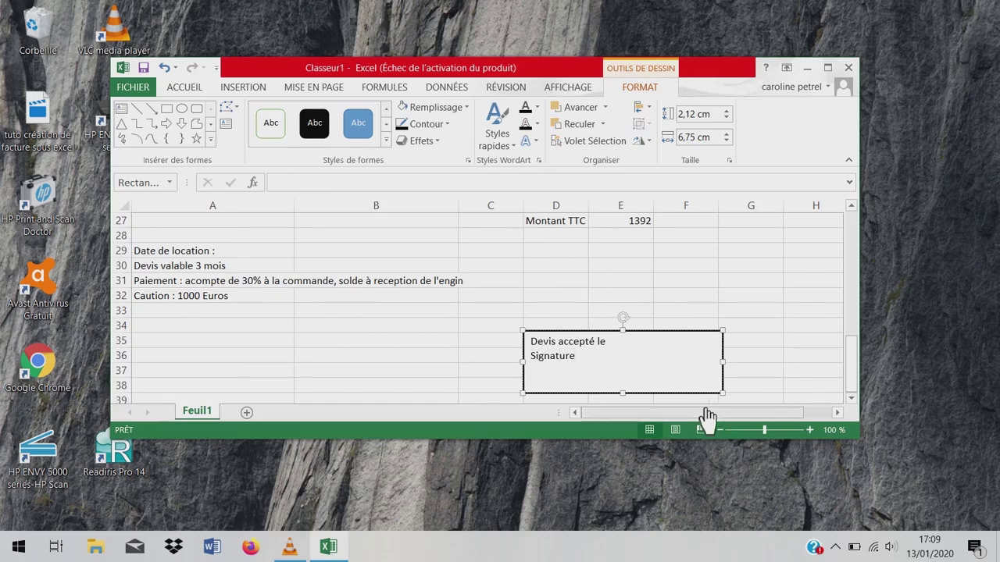
pyautogui.click(672, 402)
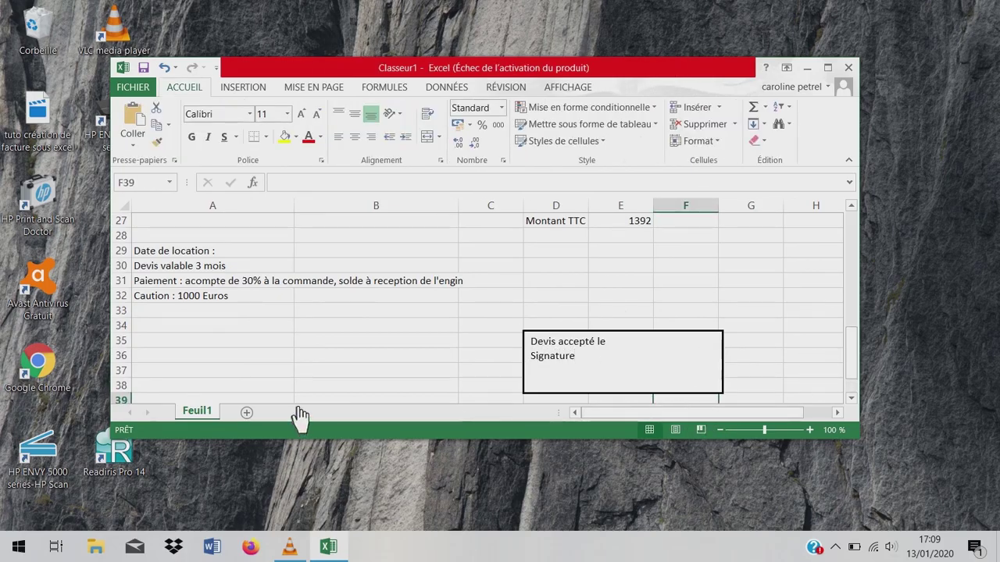
pyautogui.click(192, 399)
pyautogui.press('Down')
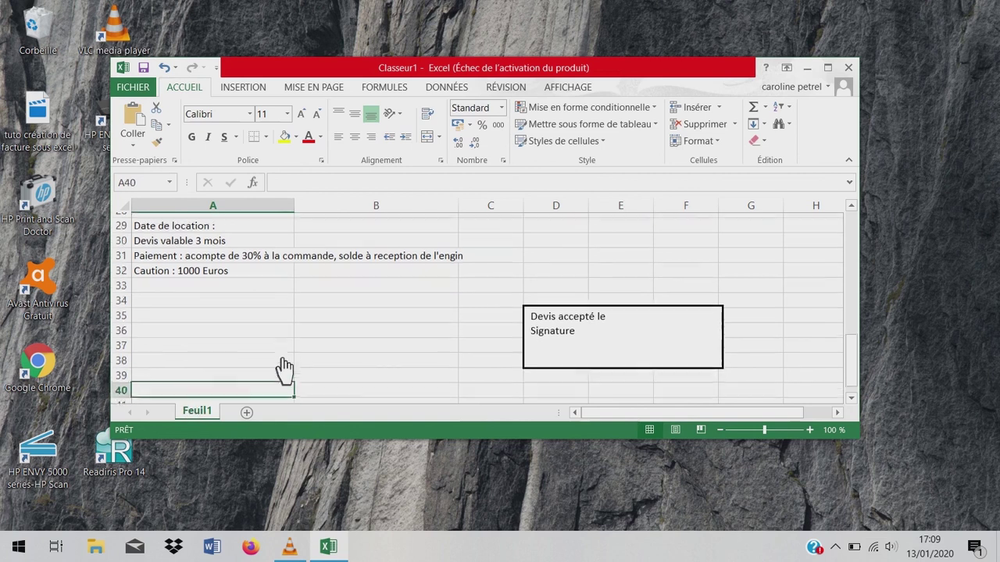
pyautogui.write('www,creuztout')
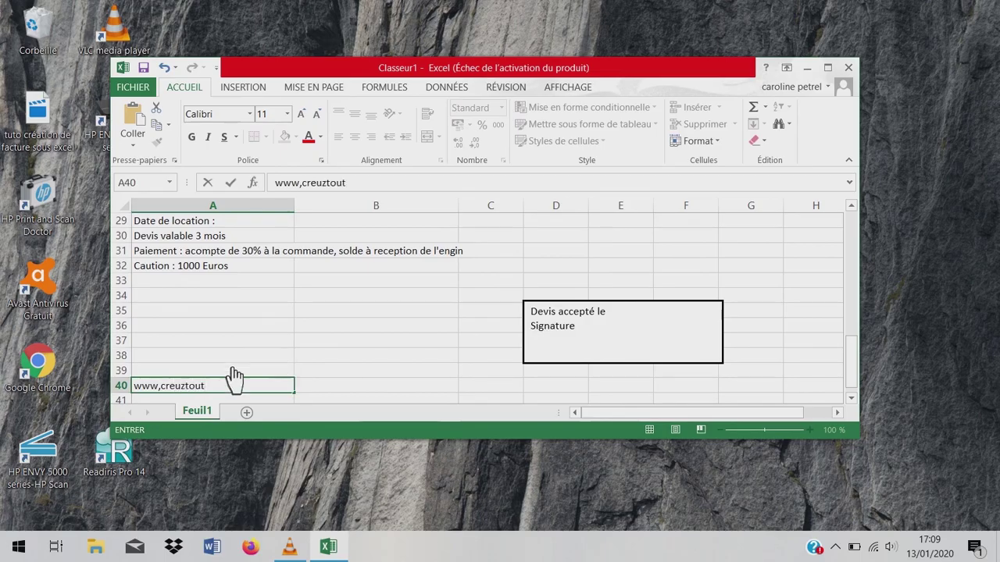
pyautogui.click(160, 388)
pyautogui.click(301, 185)
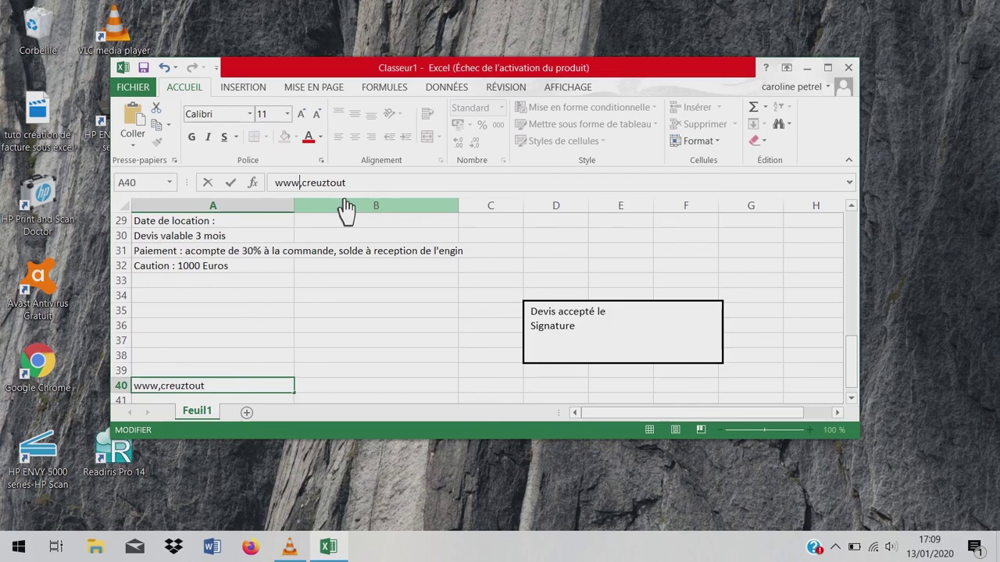
pyautogui.press('Delete')
pyautogui.write('.')
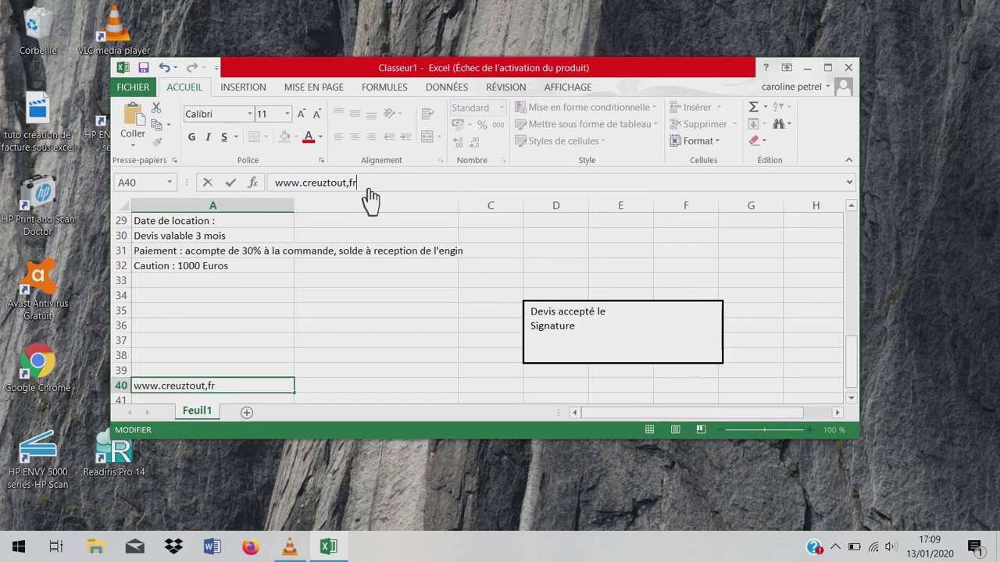
pyautogui.click(348, 184)
pyautogui.write('om')
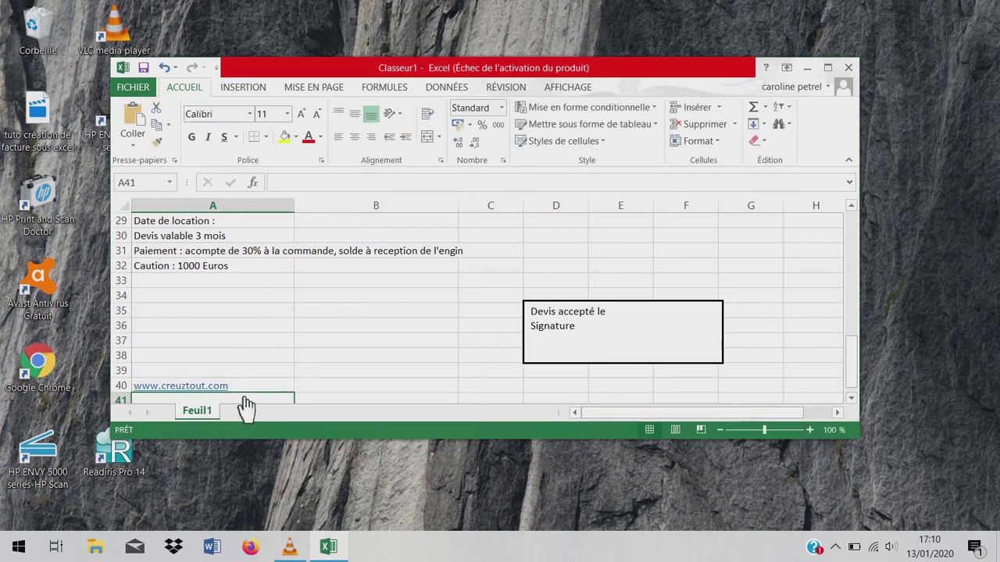
# Enter "SAS au capital de 78 000 Euros" in A41 and the label "Siret :" in A42.
pyautogui.write('SAS au capital de 78 000 Euros')
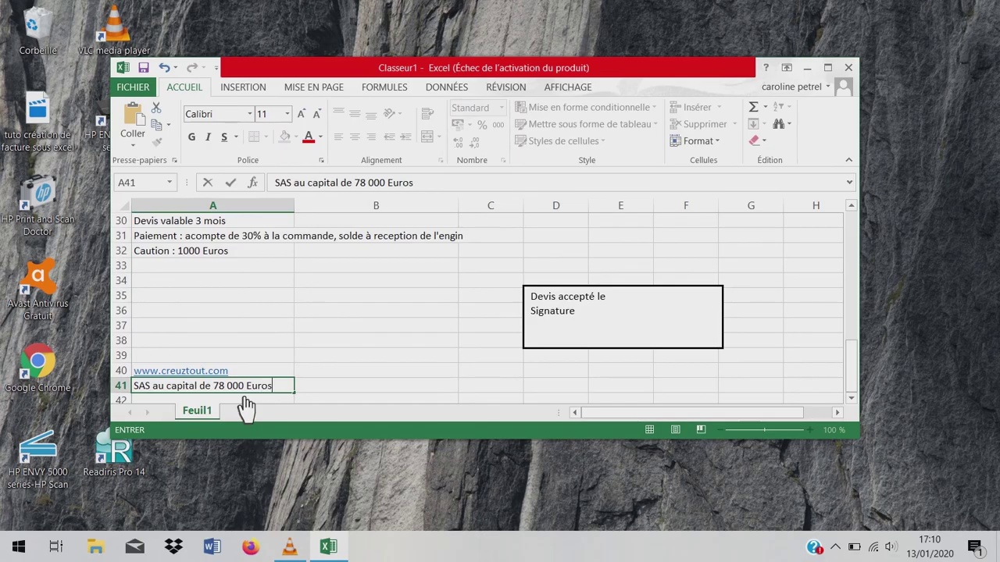
pyautogui.press('Return')
pyautogui.write('Siret')
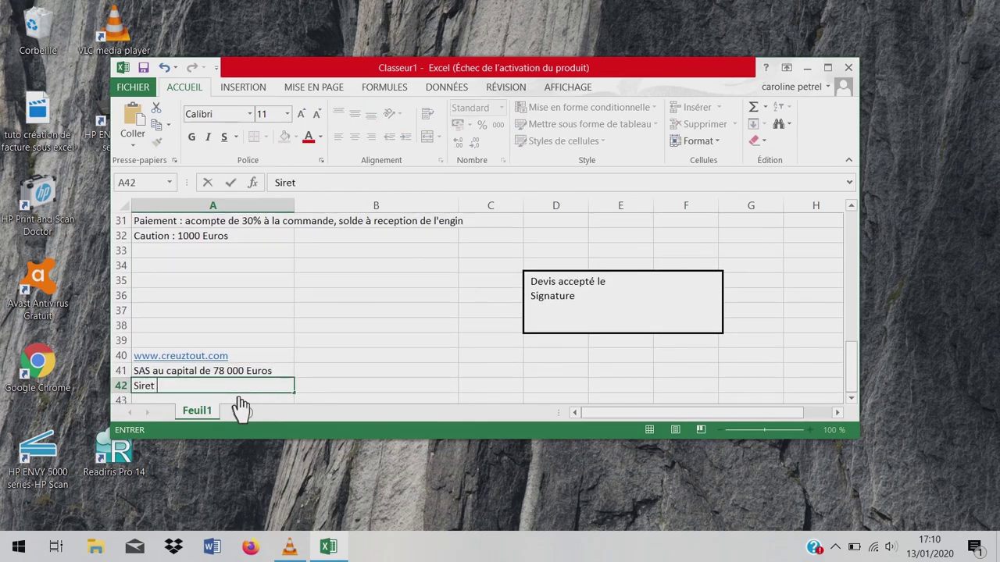
pyautogui.write(' :')
pyautogui.moveTo(855, 384); pyautogui.dragTo(851, 213)
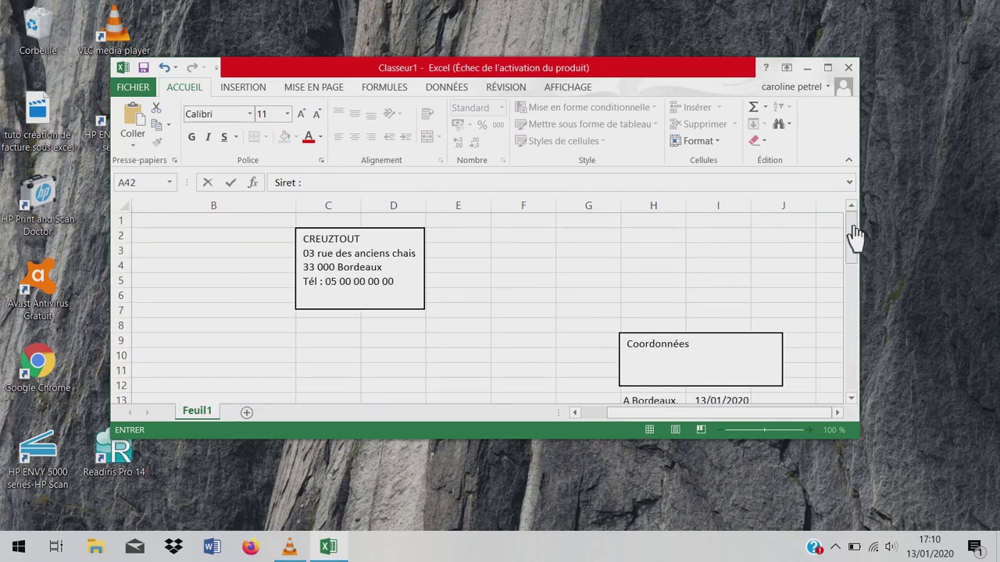